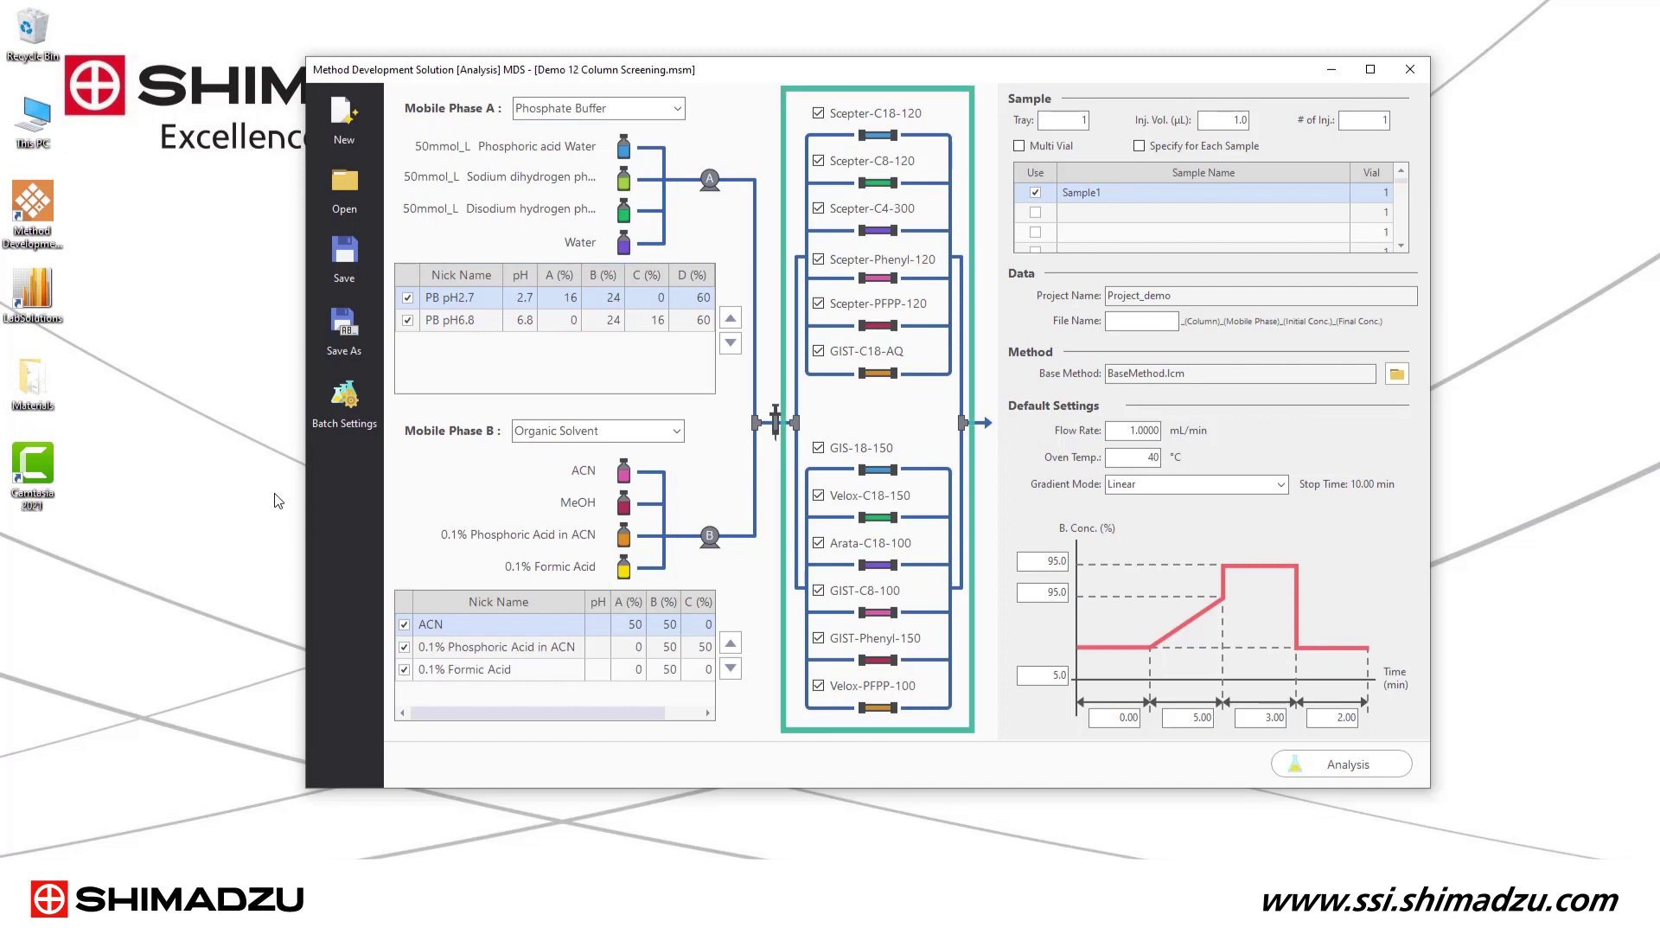
# Step: Build a Full Factorial Design experiment from the screening setup and register the generated batch
pyautogui.click(1348, 767)
pyautogui.click(1143, 392)
pyautogui.click(722, 197)
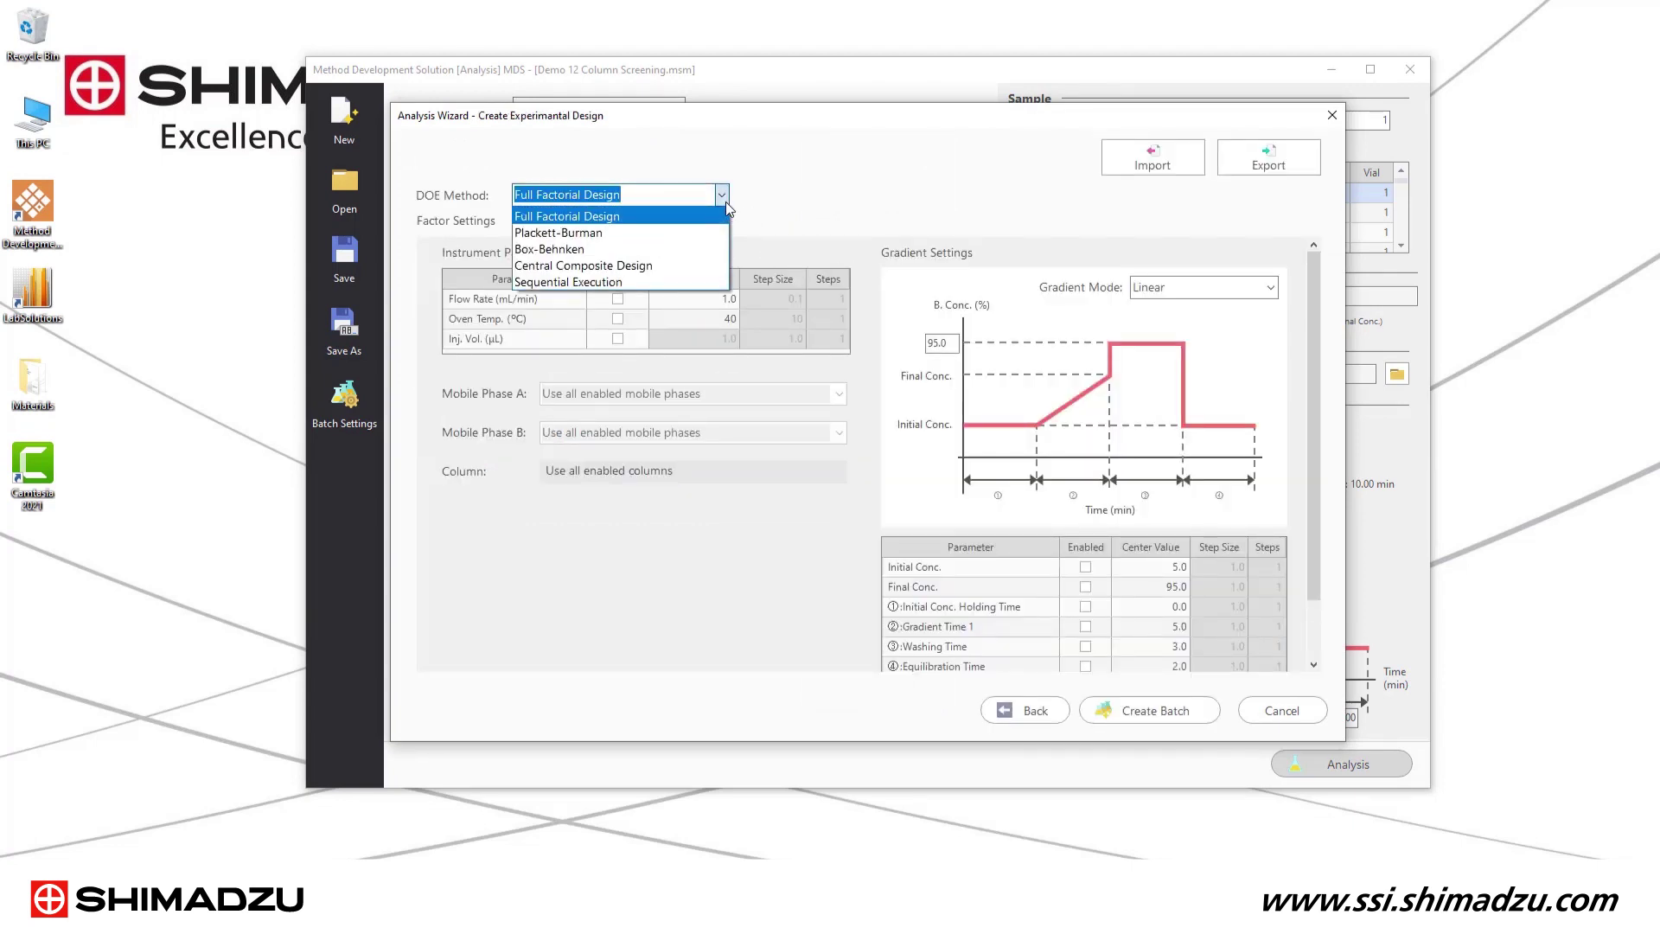
pyautogui.click(725, 200)
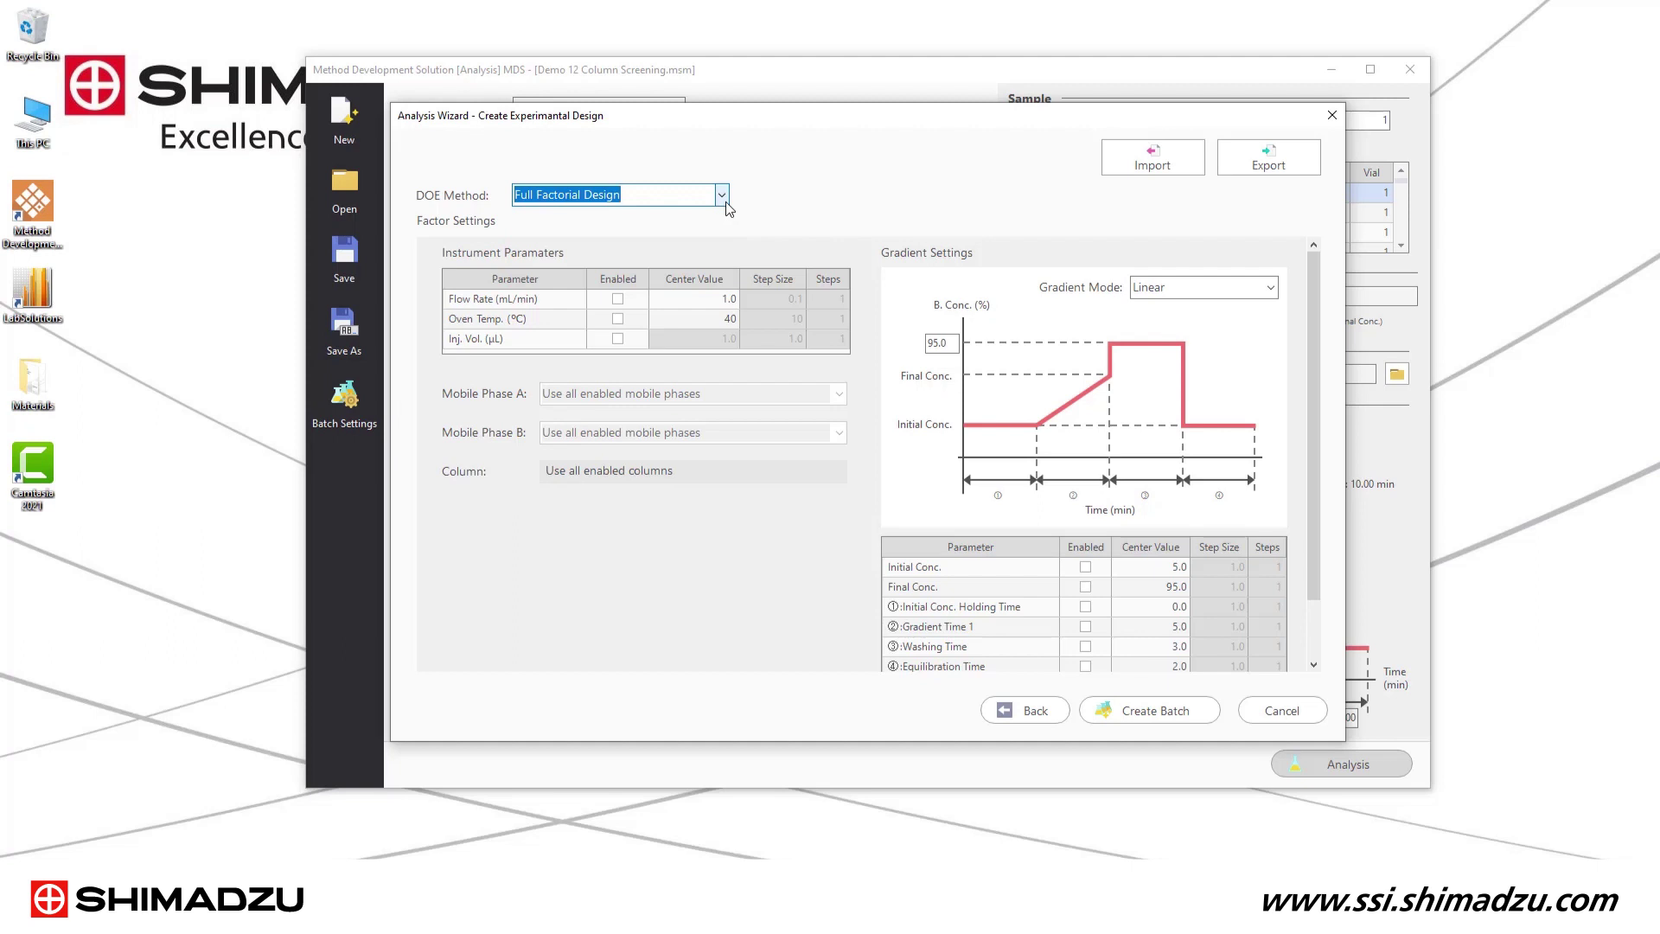
pyautogui.click(1162, 711)
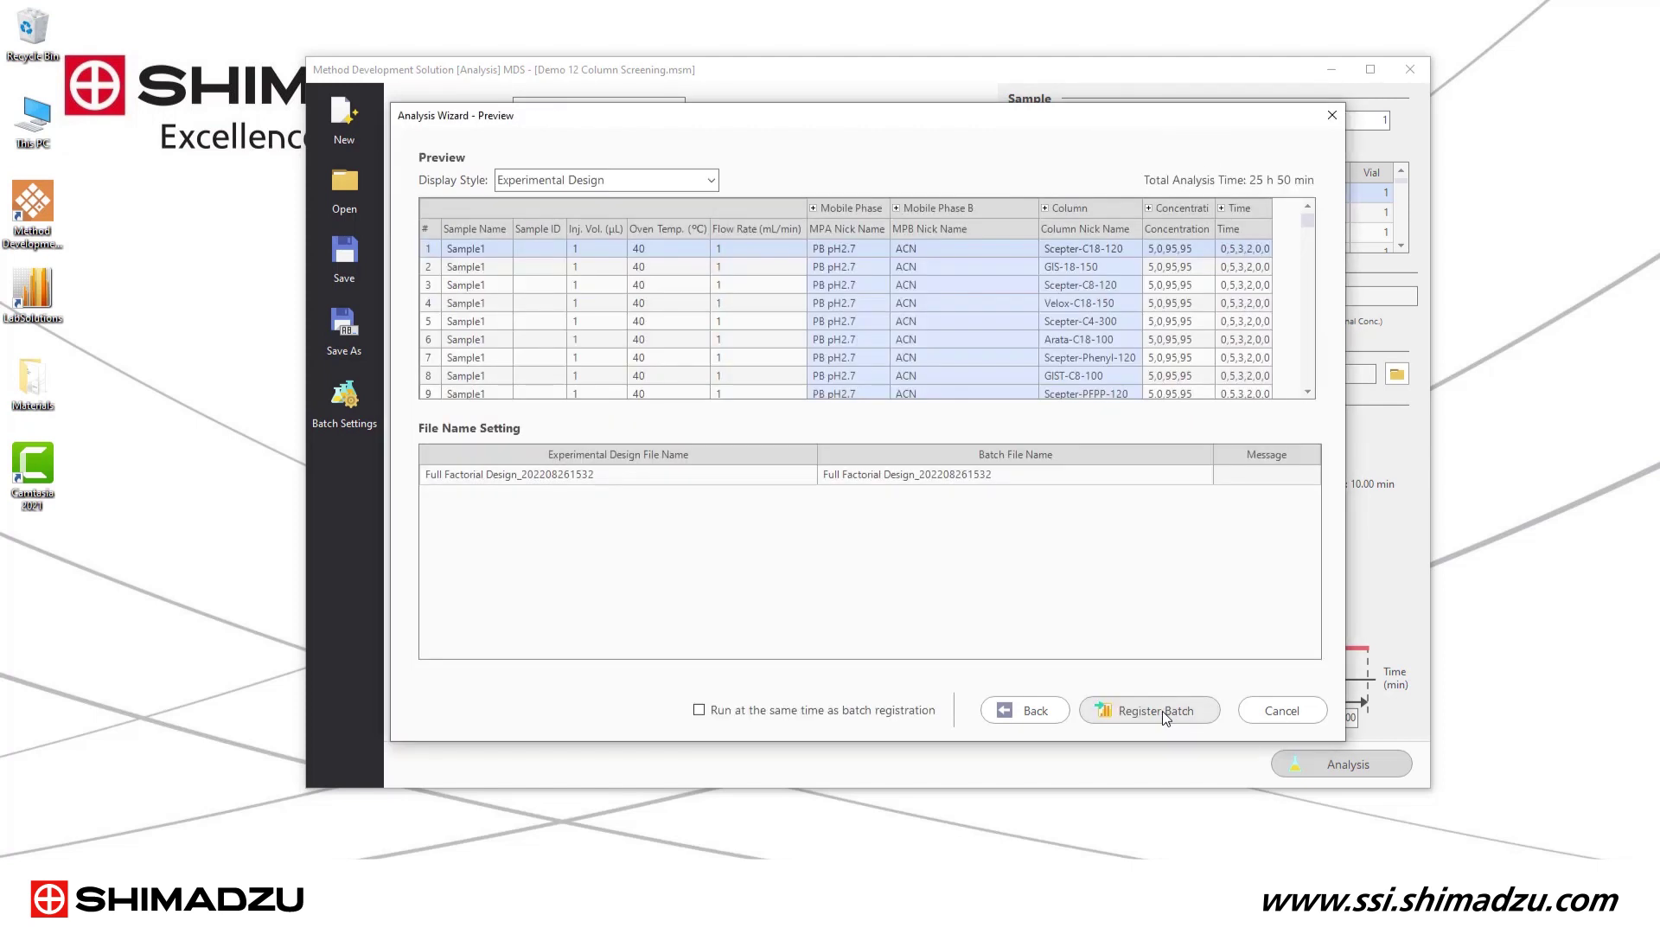
pyautogui.click(1162, 711)
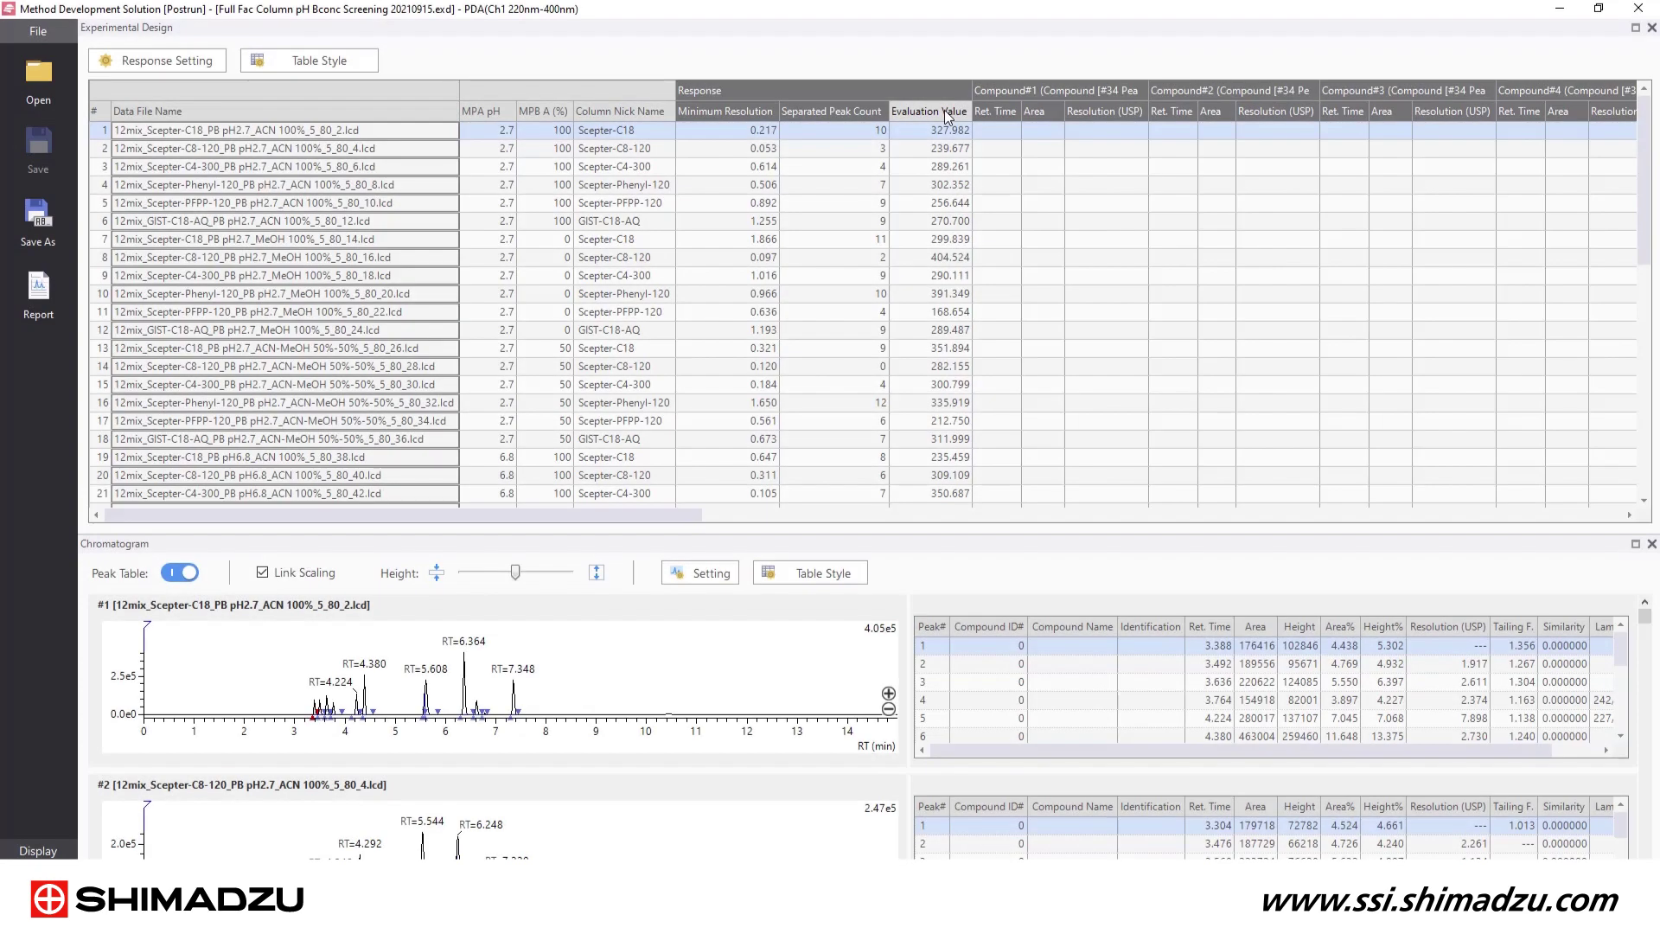
# Step: Sort the screening runs by Evaluation Value, highest first, and view the chromatogram of top-ranked run 34
pyautogui.click(949, 111)
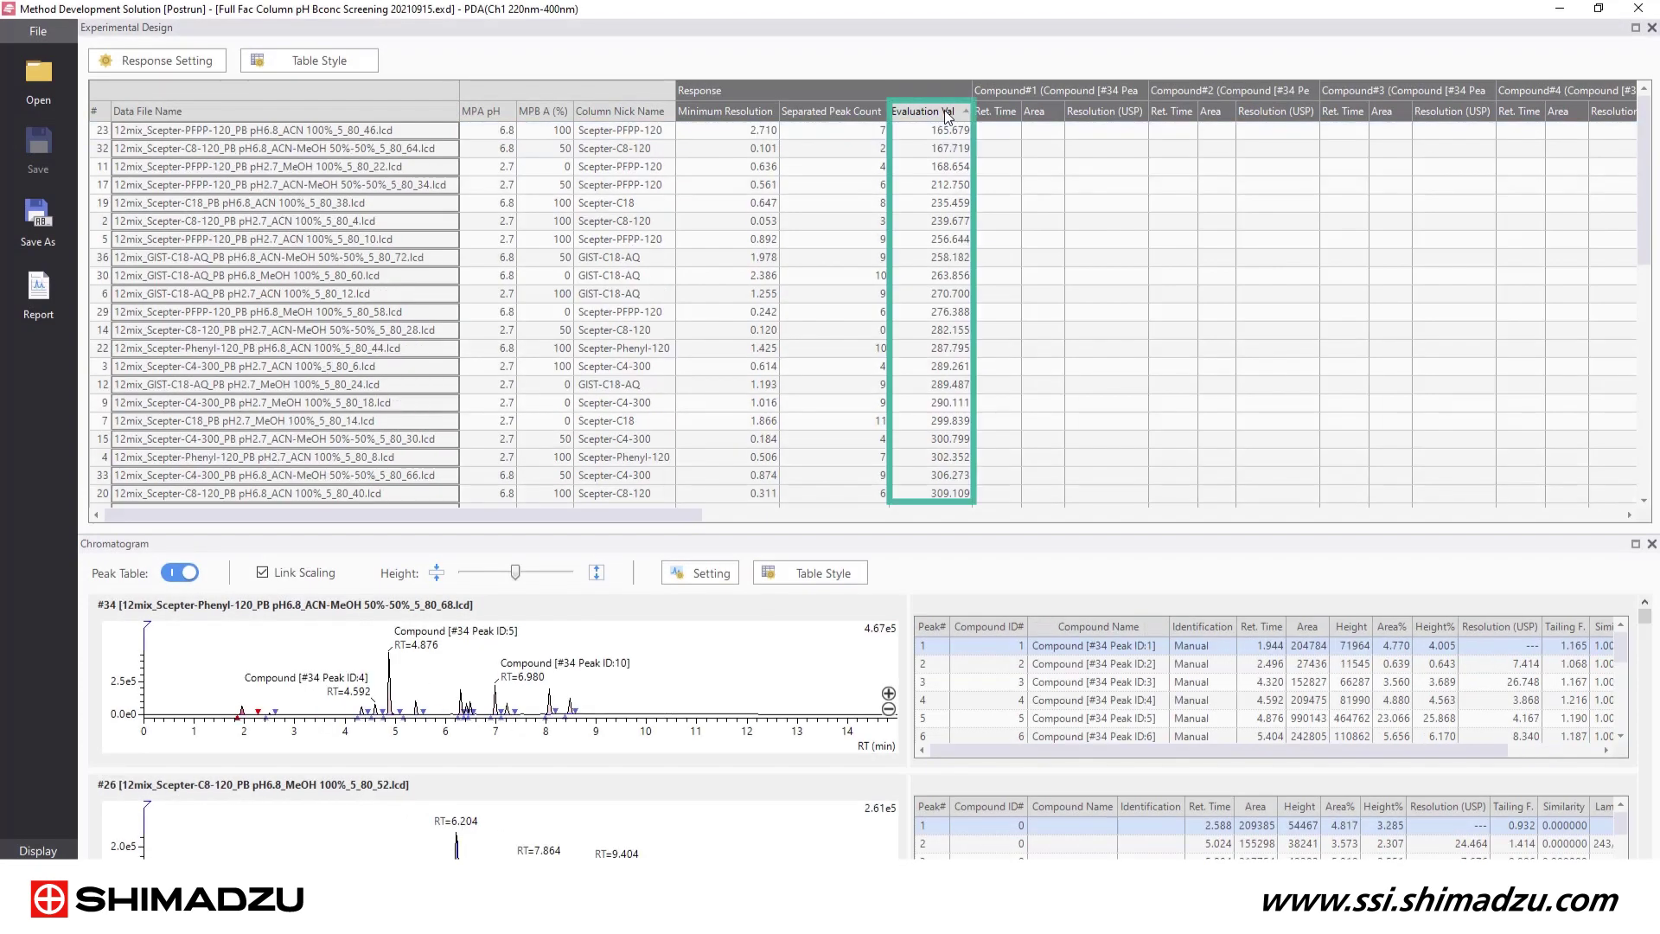
pyautogui.click(949, 112)
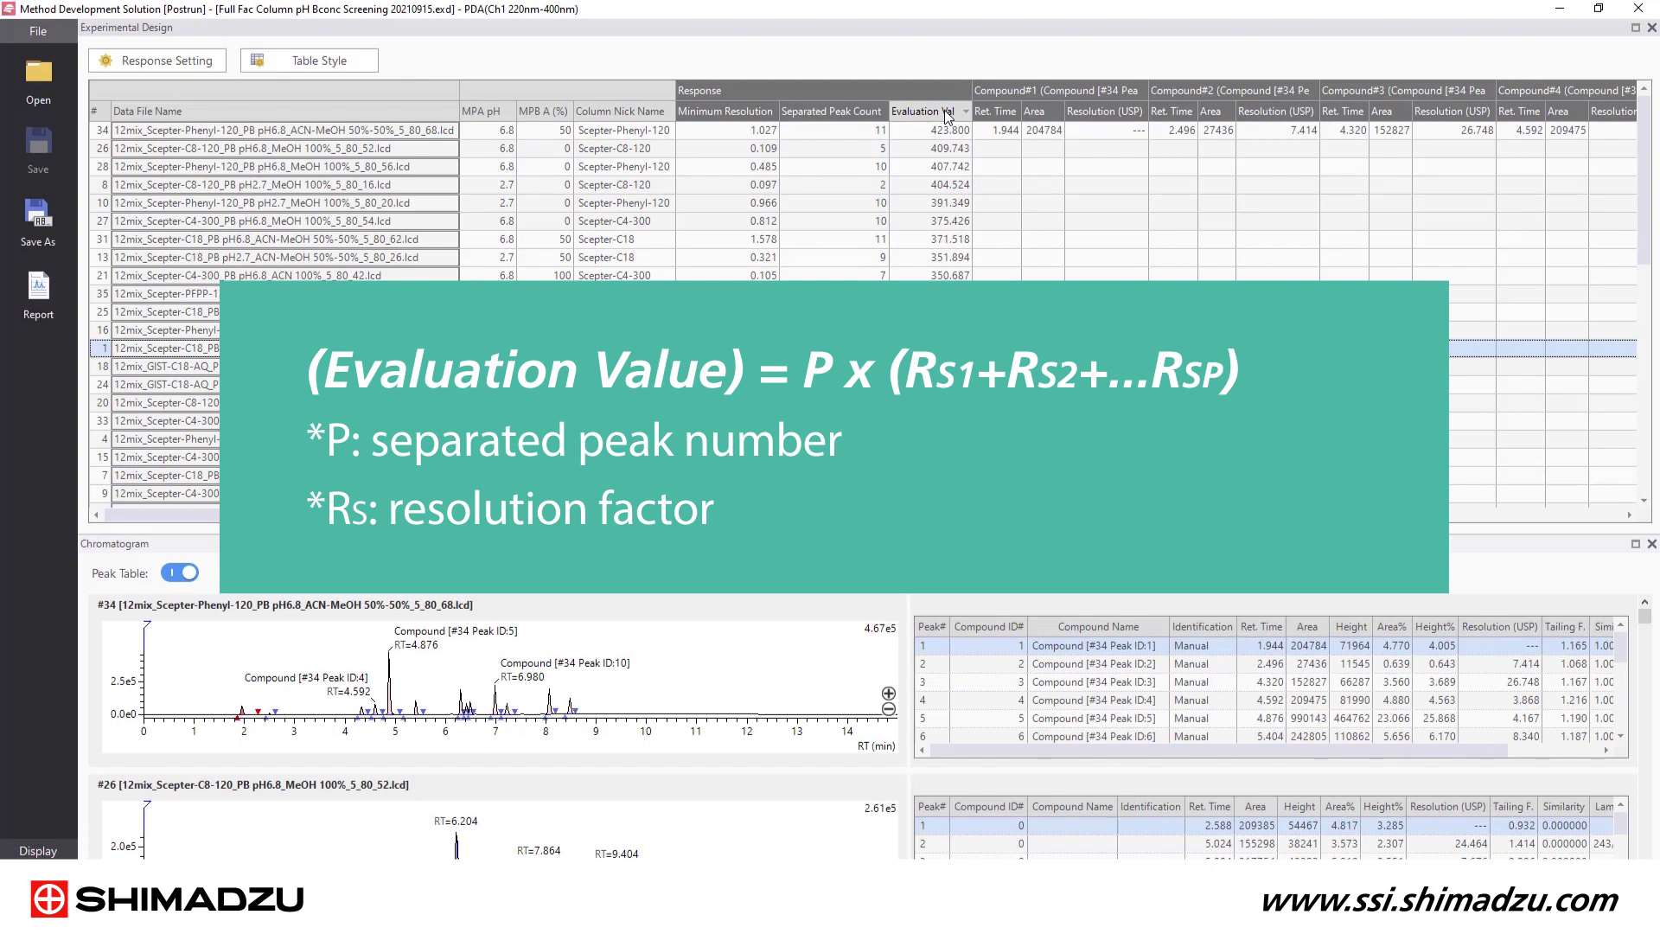
pyautogui.click(948, 130)
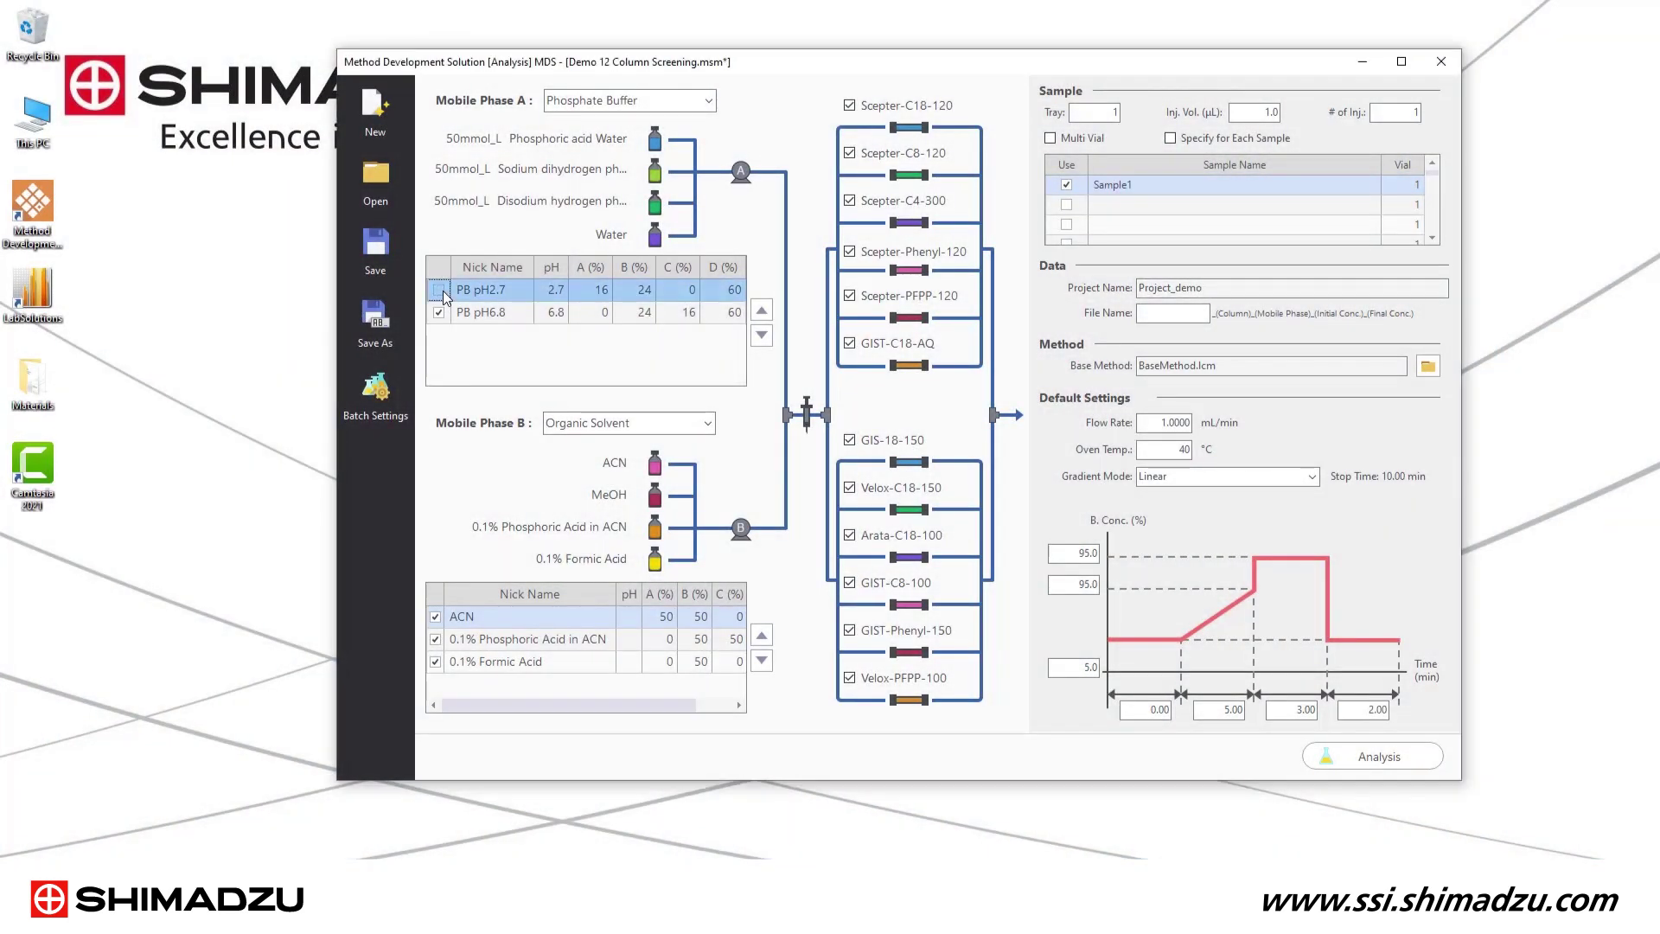
# Step: Remove seven columns from the set, including Scepter-C18-120, Scepter-PFPP-120, GIST-C18-AQ and Velox-C18-150
pyautogui.click(849, 105)
pyautogui.click(849, 153)
pyautogui.click(849, 201)
pyautogui.click(850, 296)
pyautogui.click(849, 343)
pyautogui.click(850, 439)
pyautogui.click(849, 487)
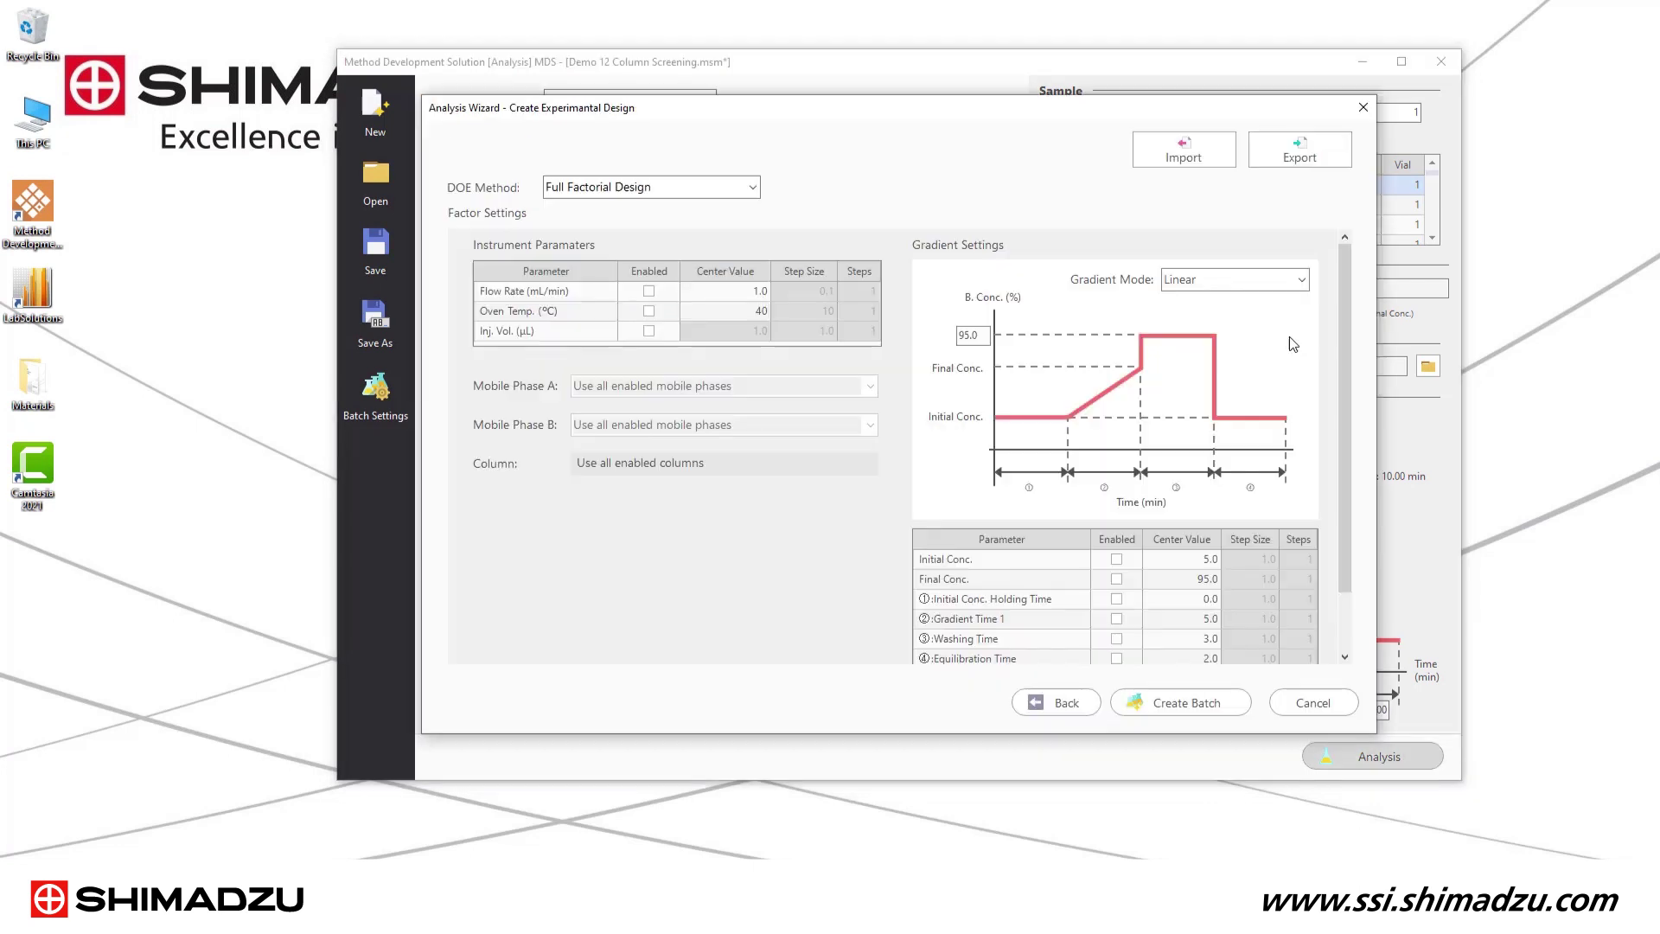
# Step: Register a Full Factorial batch varying Oven Temp. and Final Conc., and open Model Analysis
pyautogui.click(753, 187)
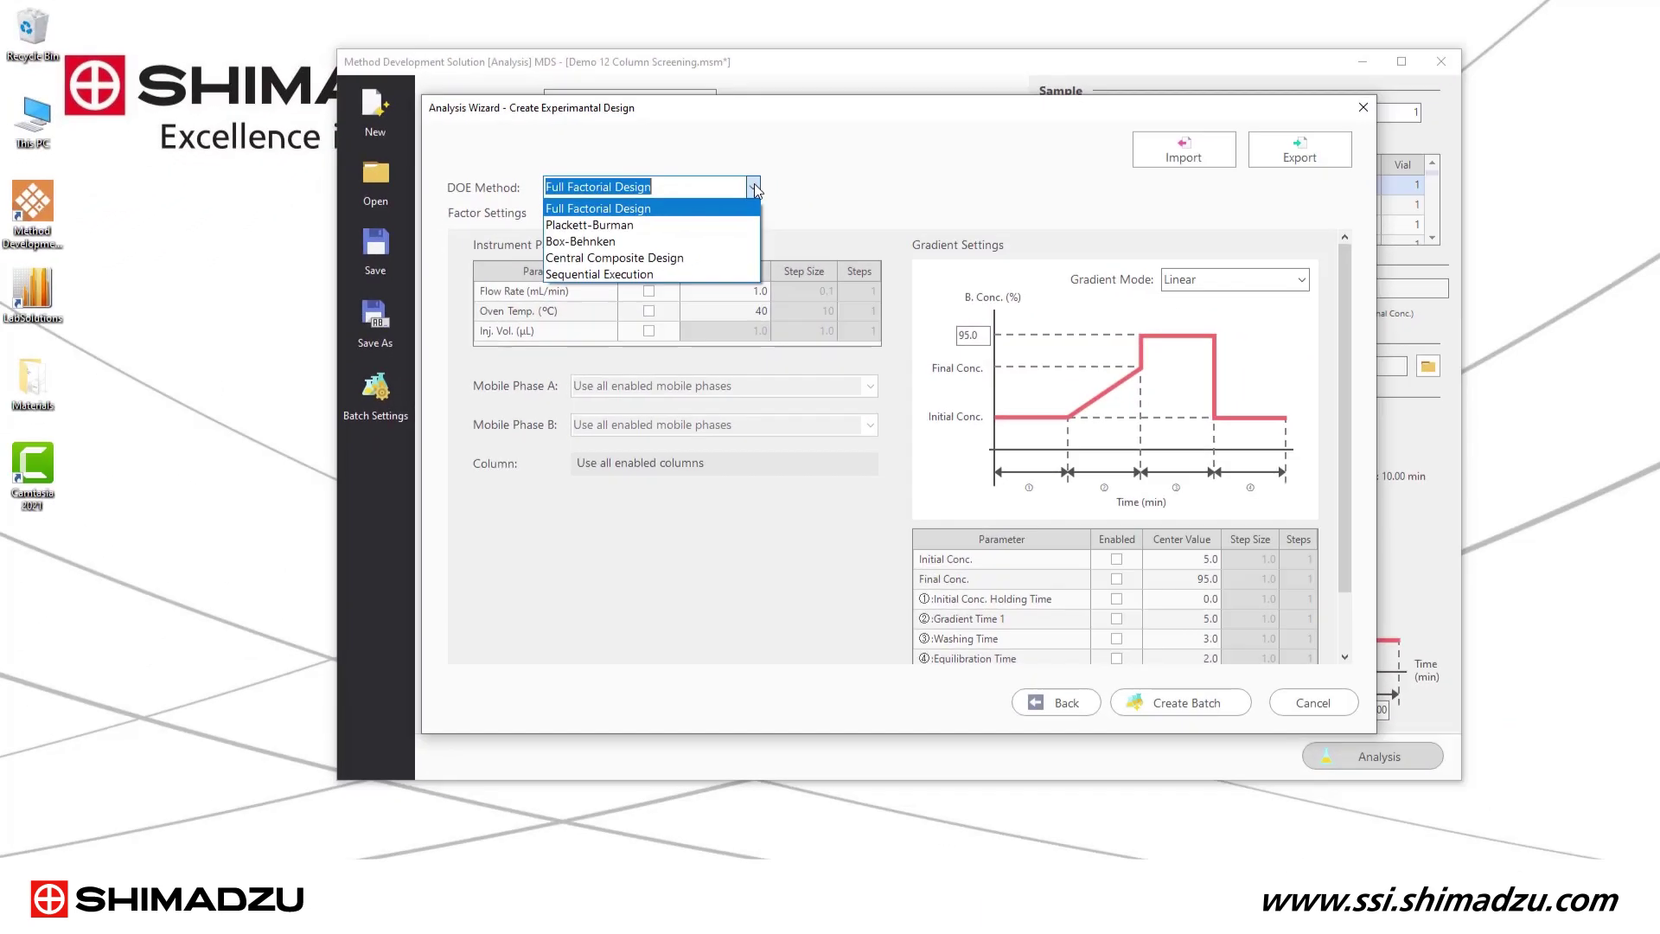
pyautogui.click(754, 184)
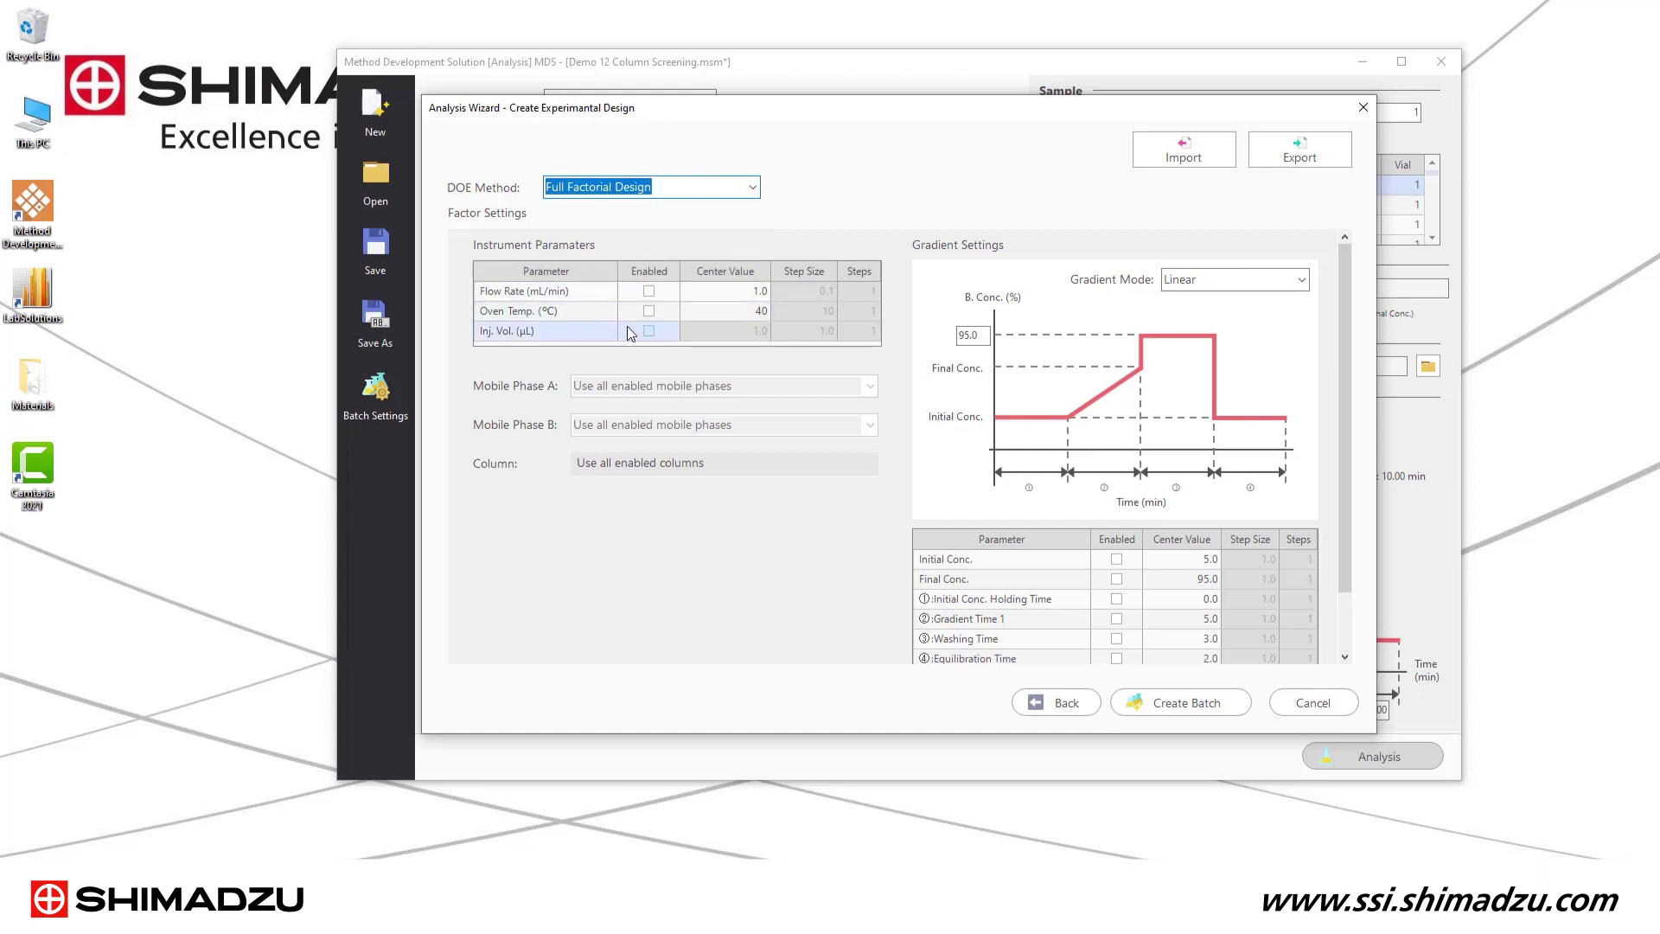
pyautogui.click(649, 312)
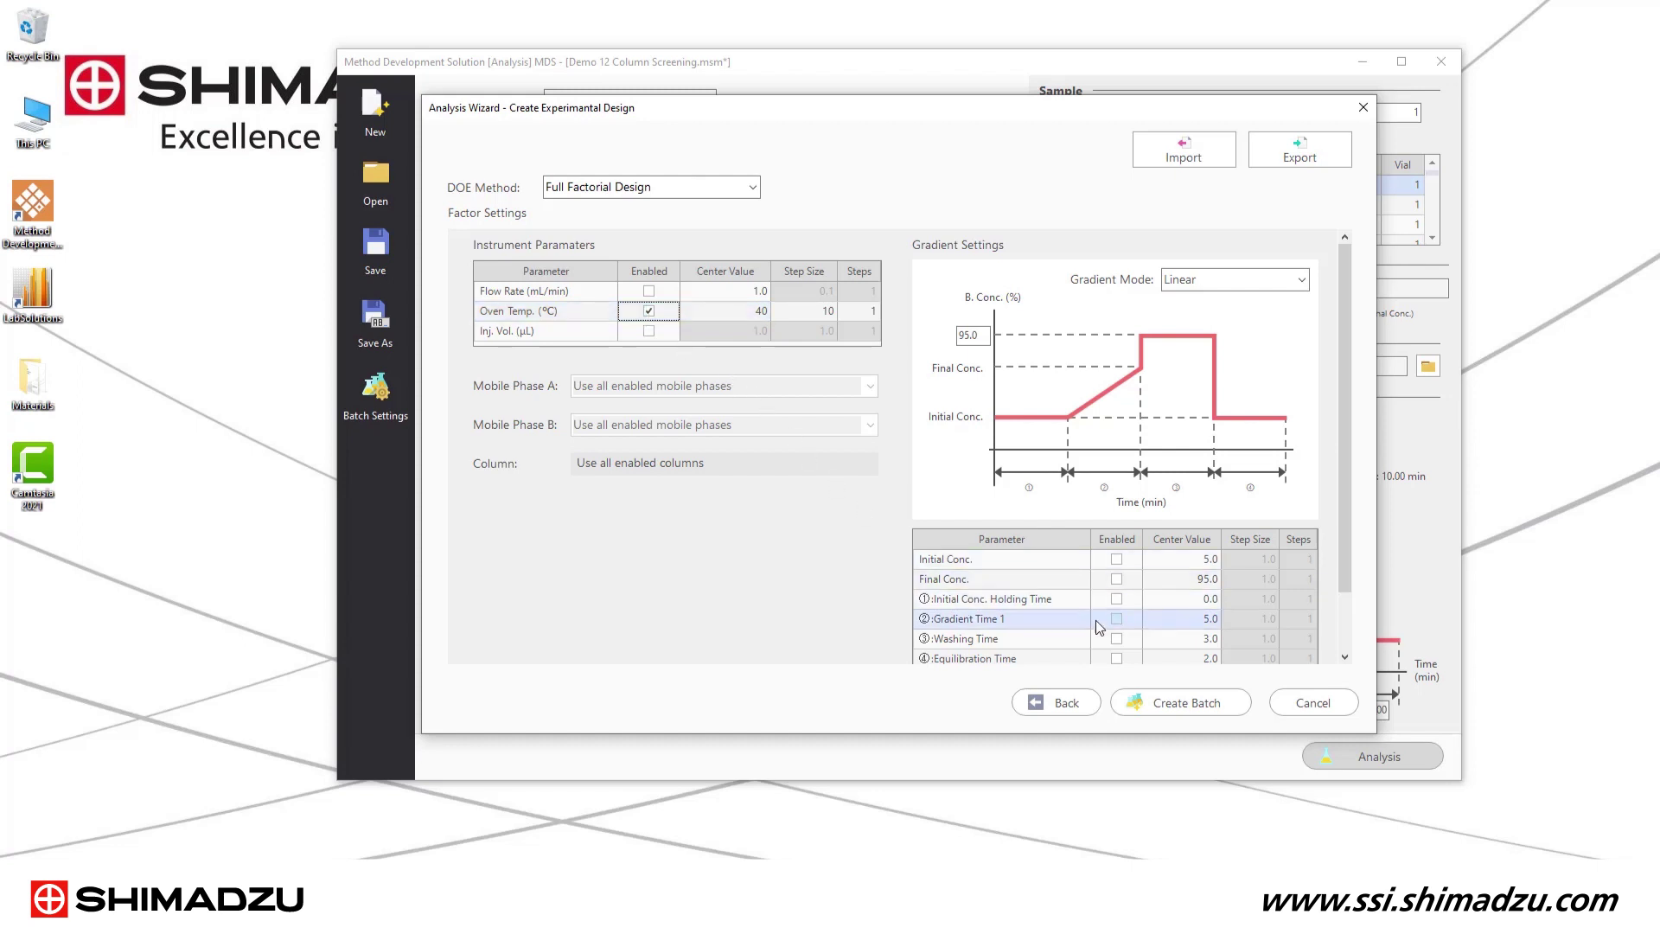
pyautogui.click(1115, 581)
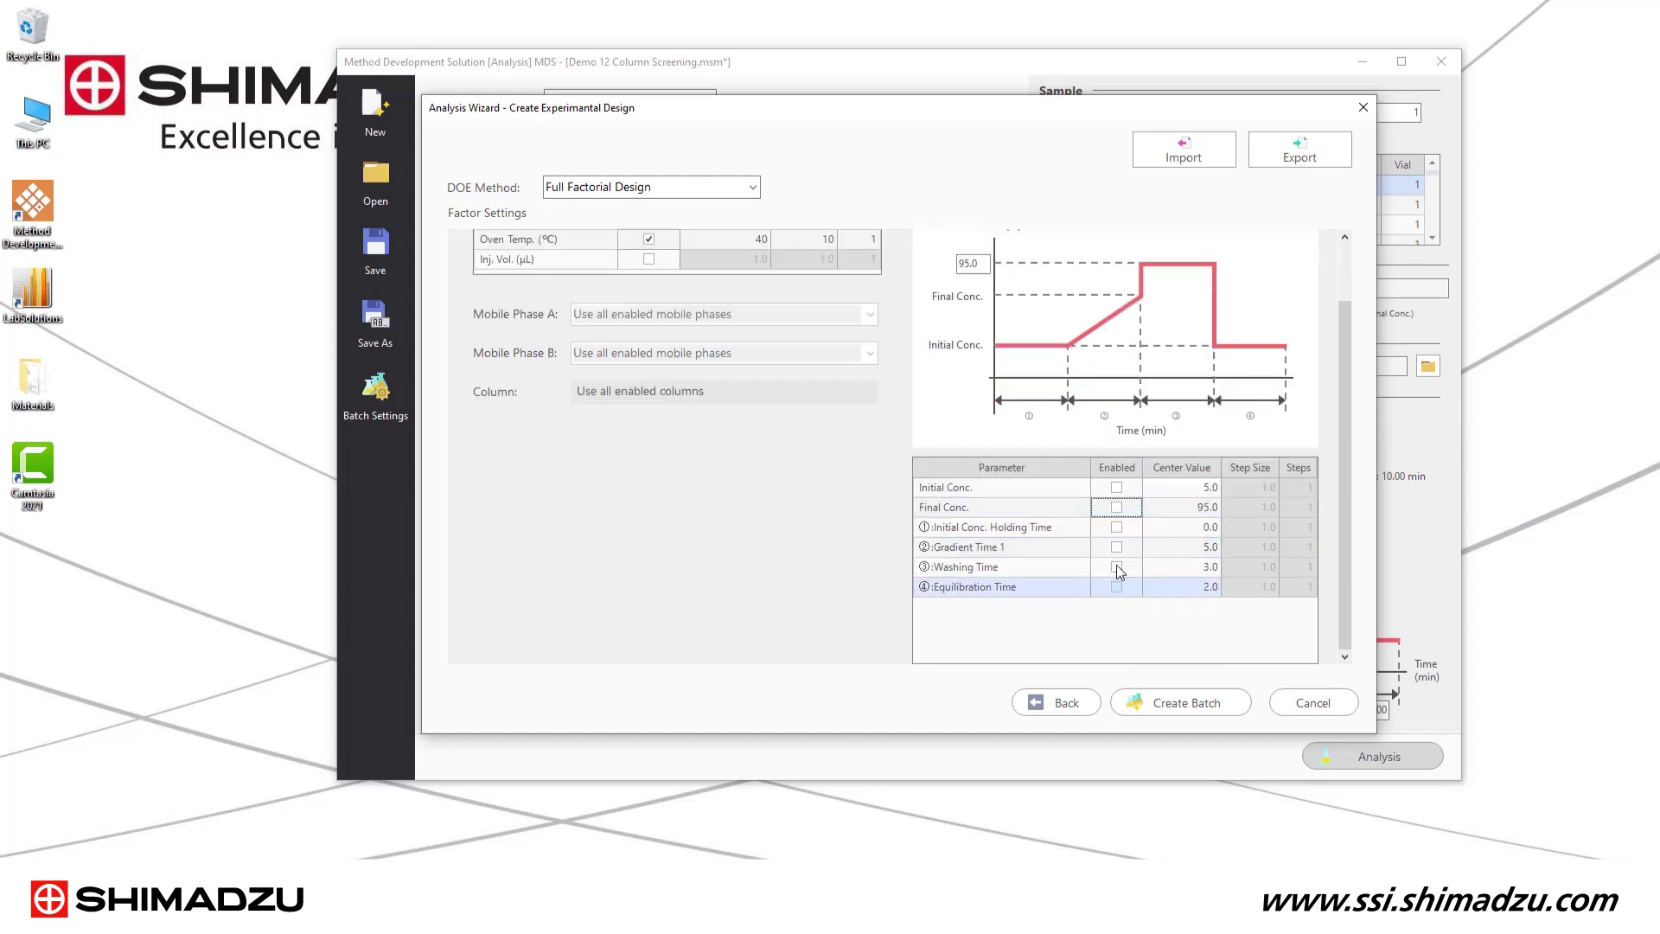
pyautogui.click(1193, 703)
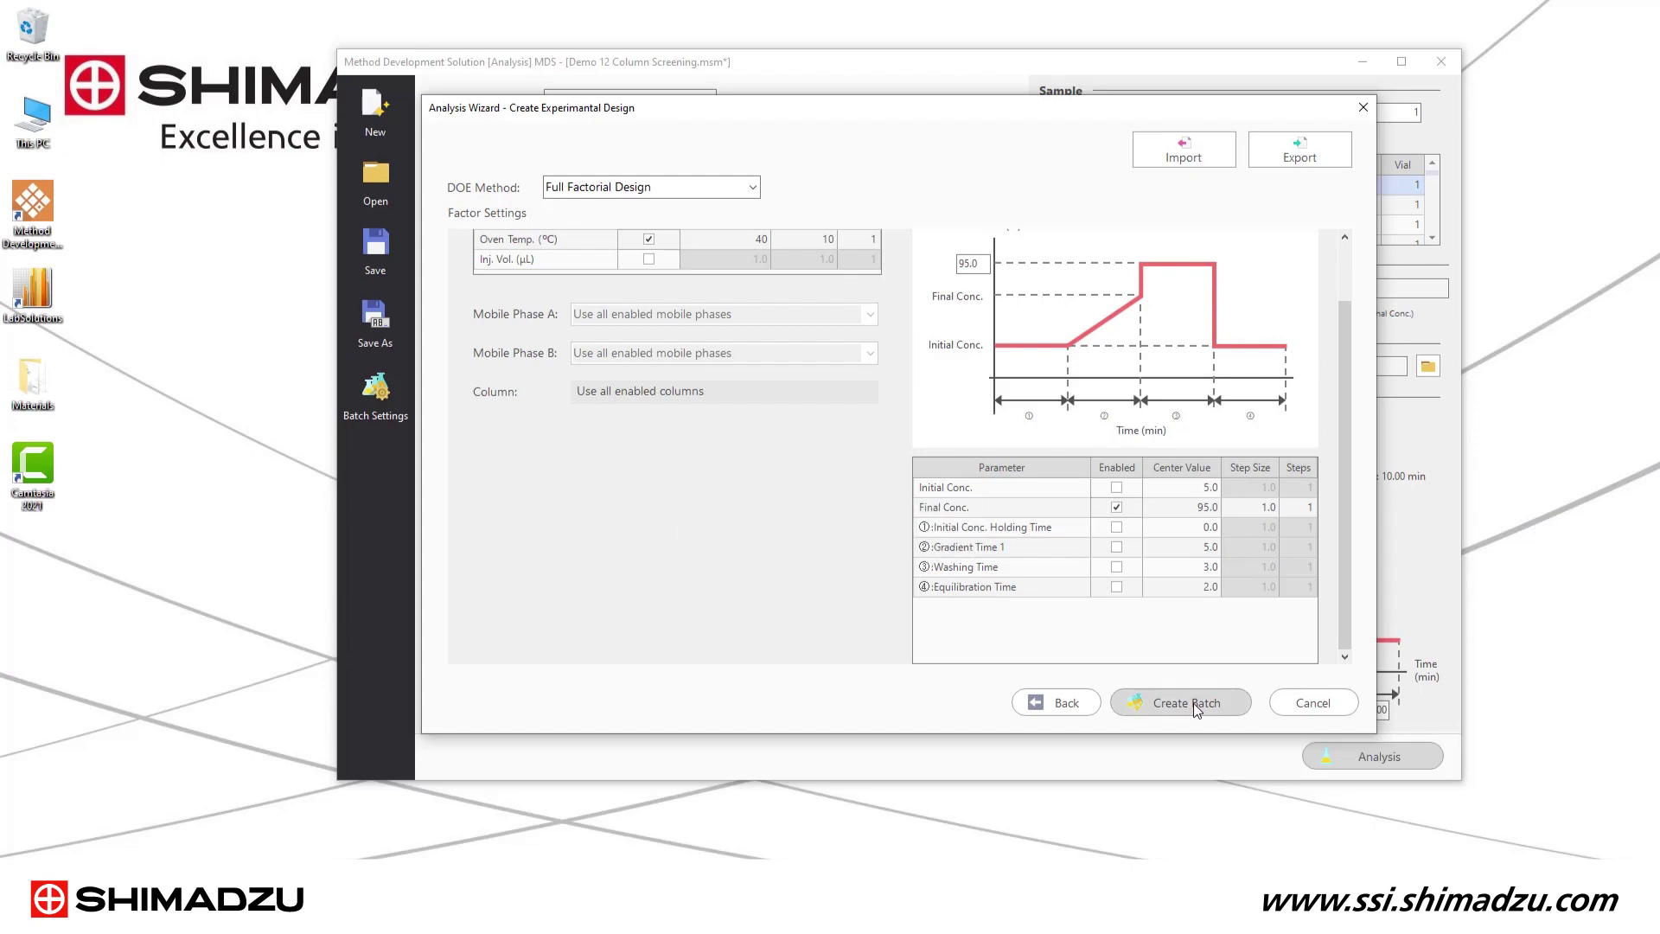
pyautogui.click(1194, 703)
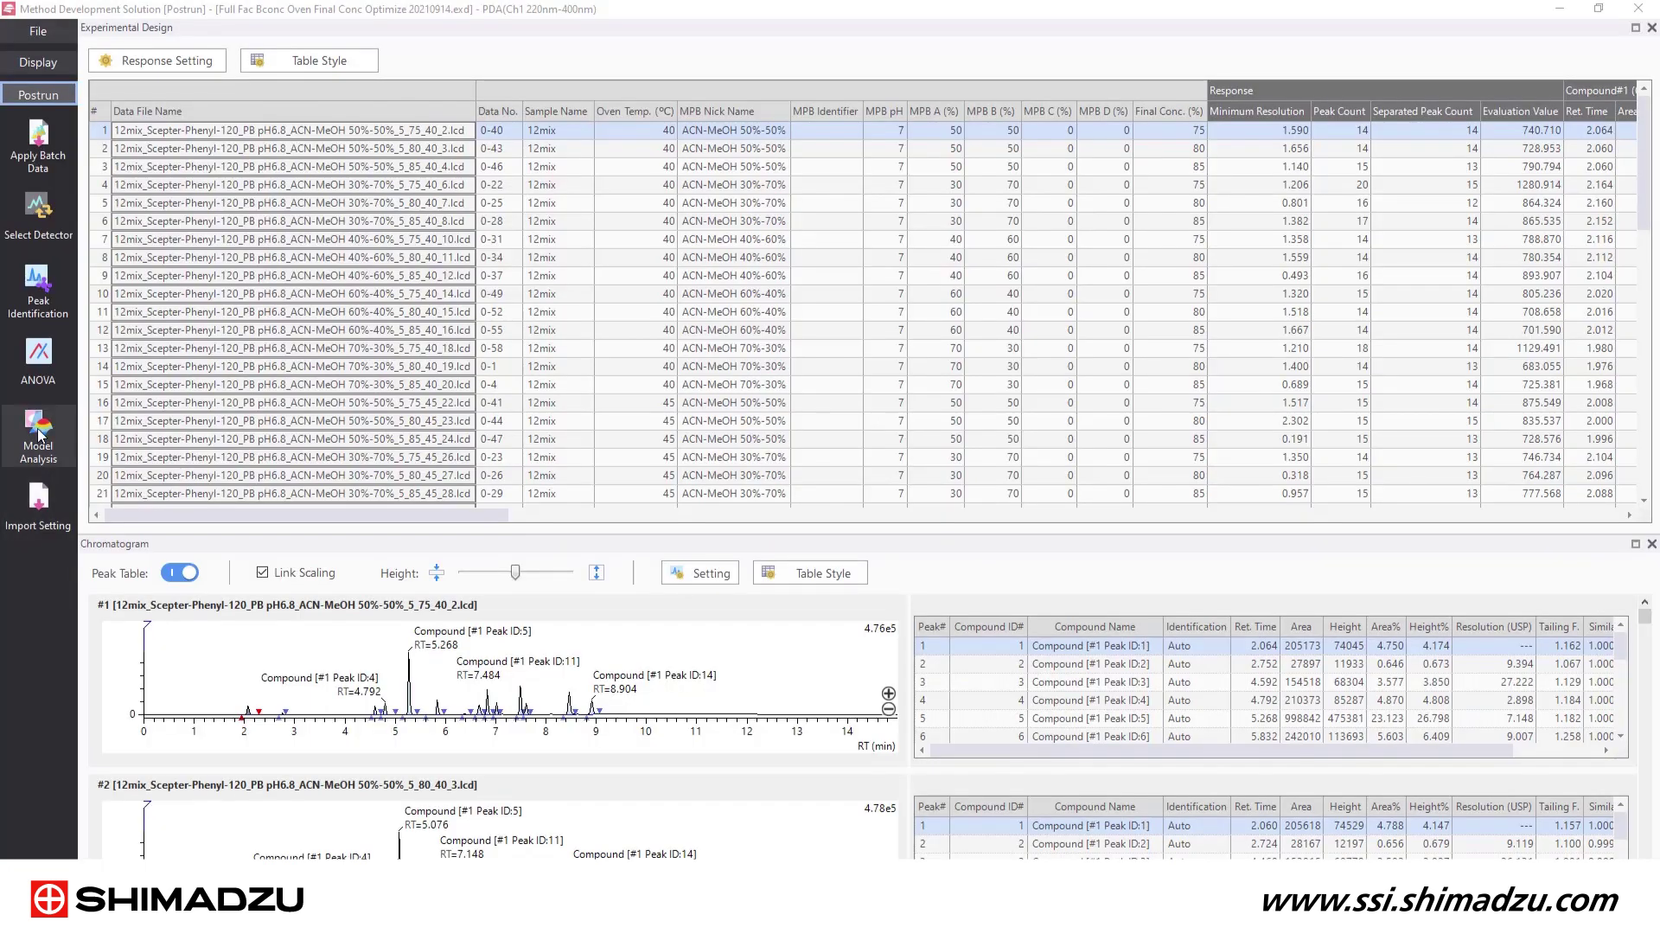
pyautogui.click(38, 435)
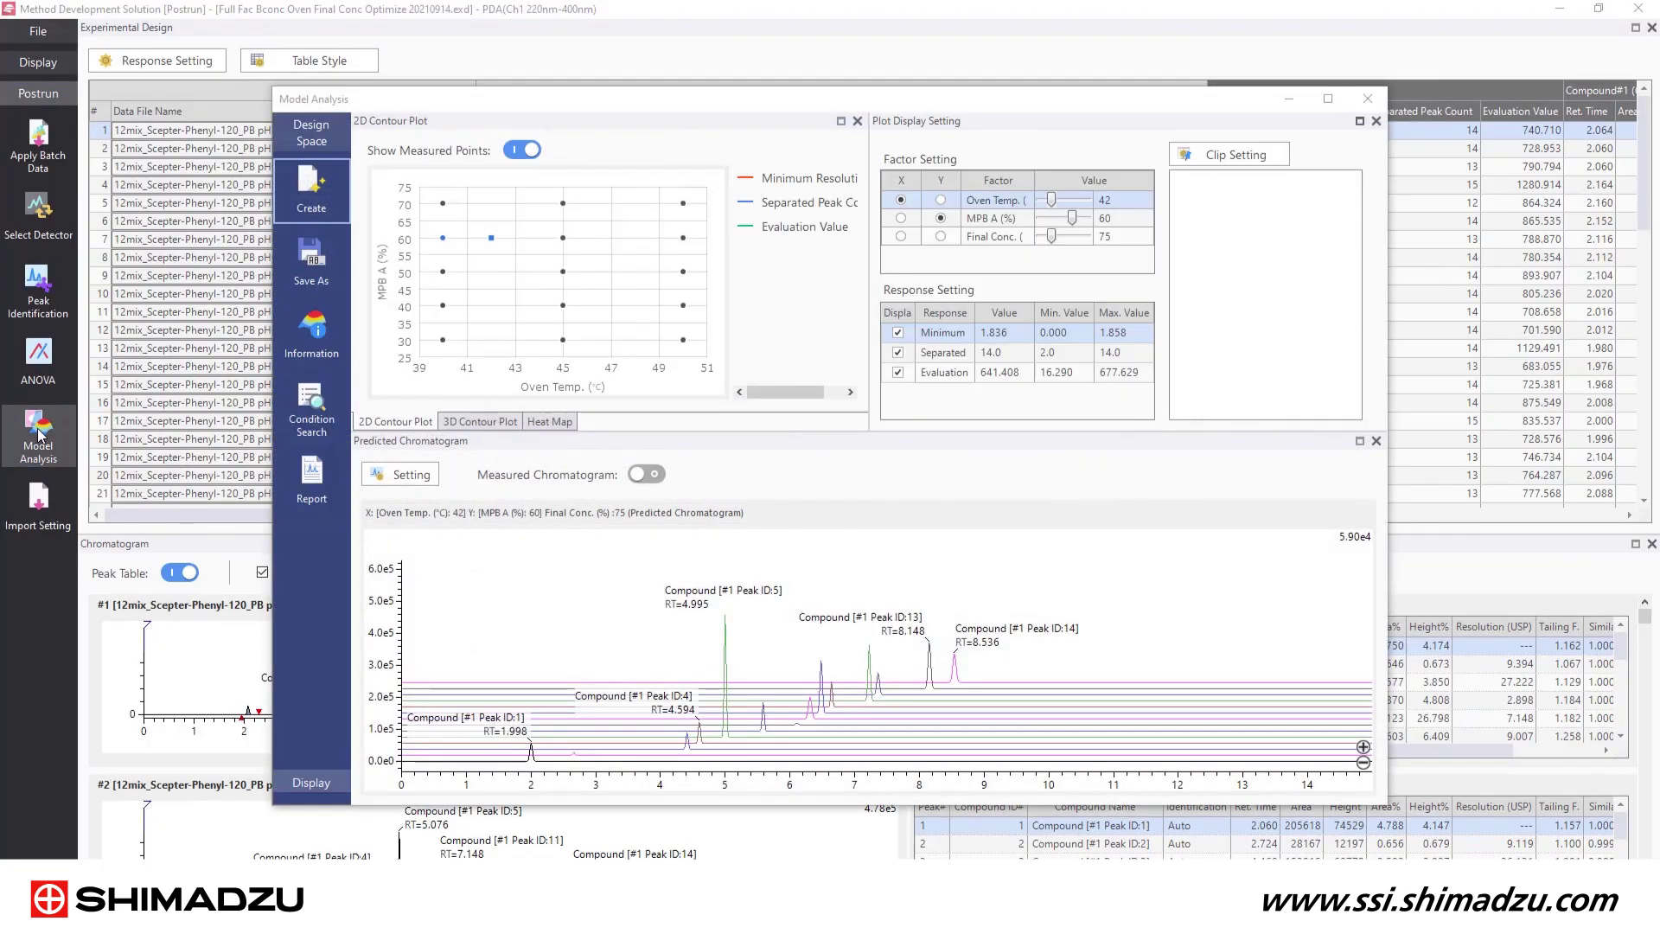
# Step: Create the design space from identified retention times and display it as heat maps
pyautogui.click(346, 204)
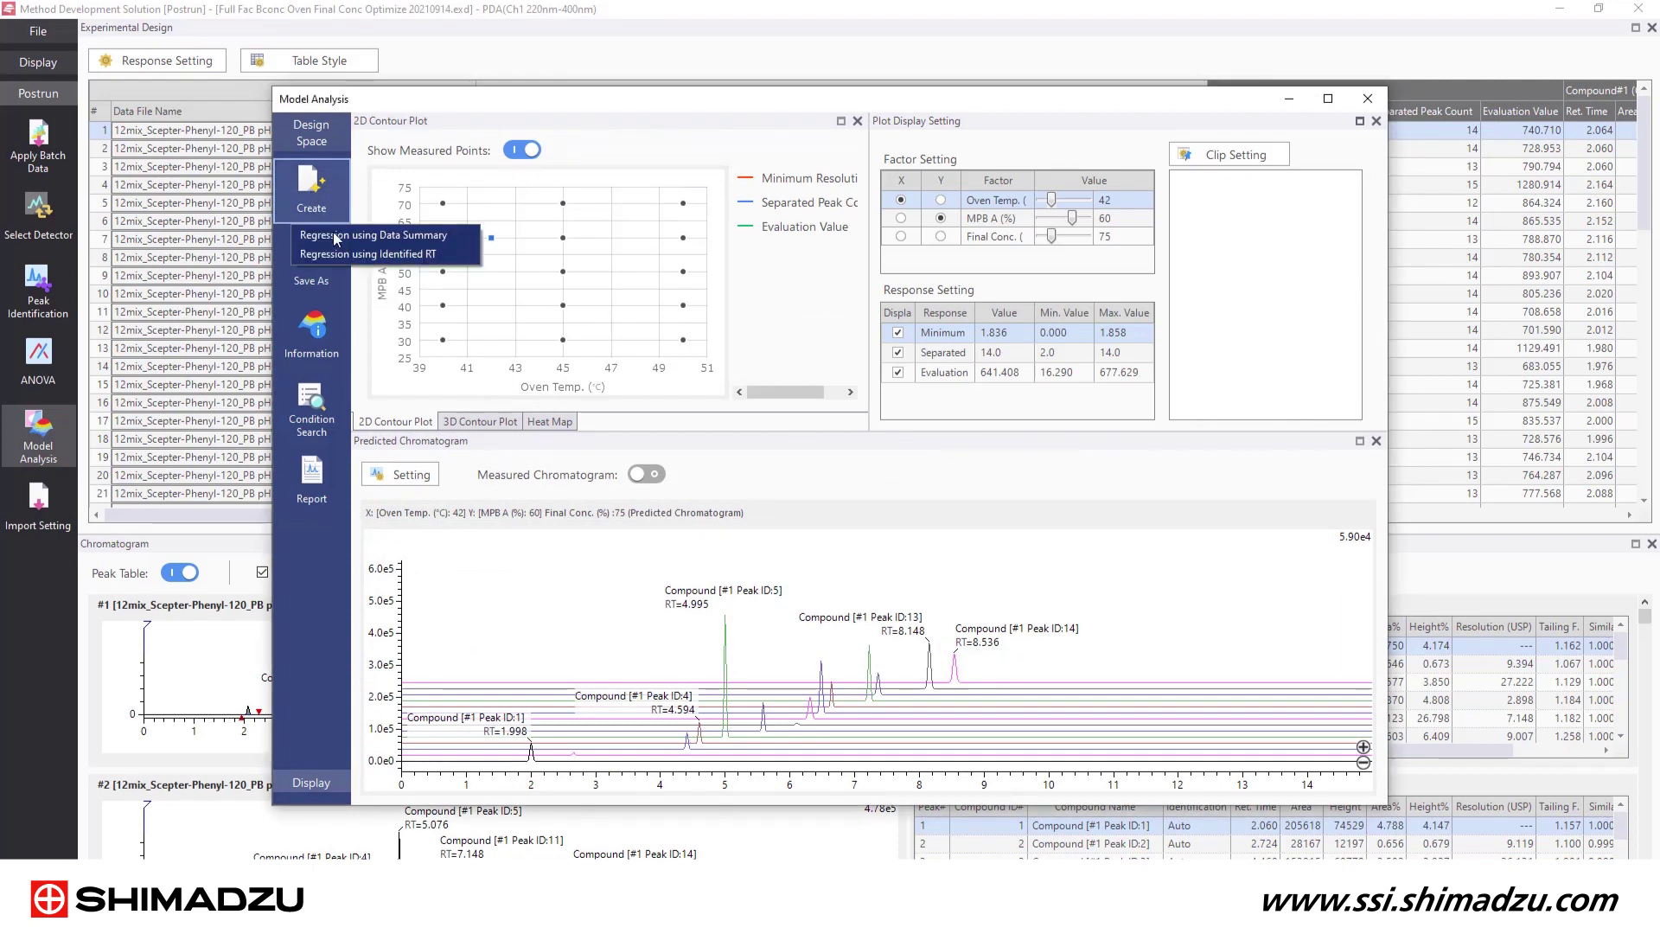
pyautogui.click(349, 254)
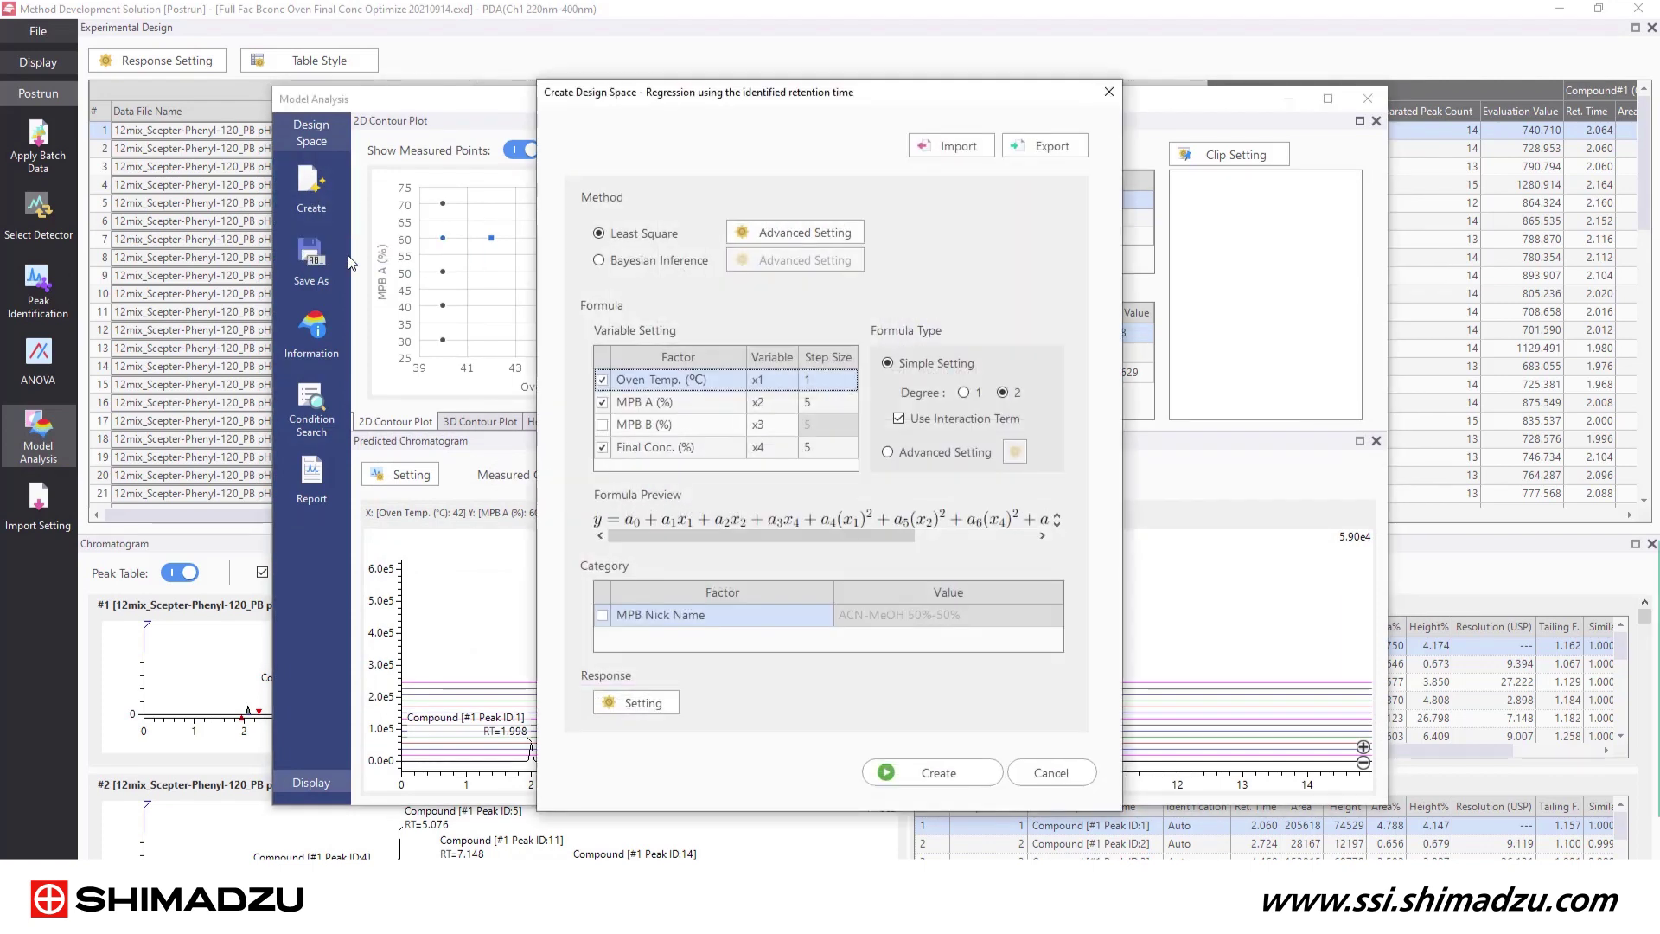
pyautogui.click(947, 776)
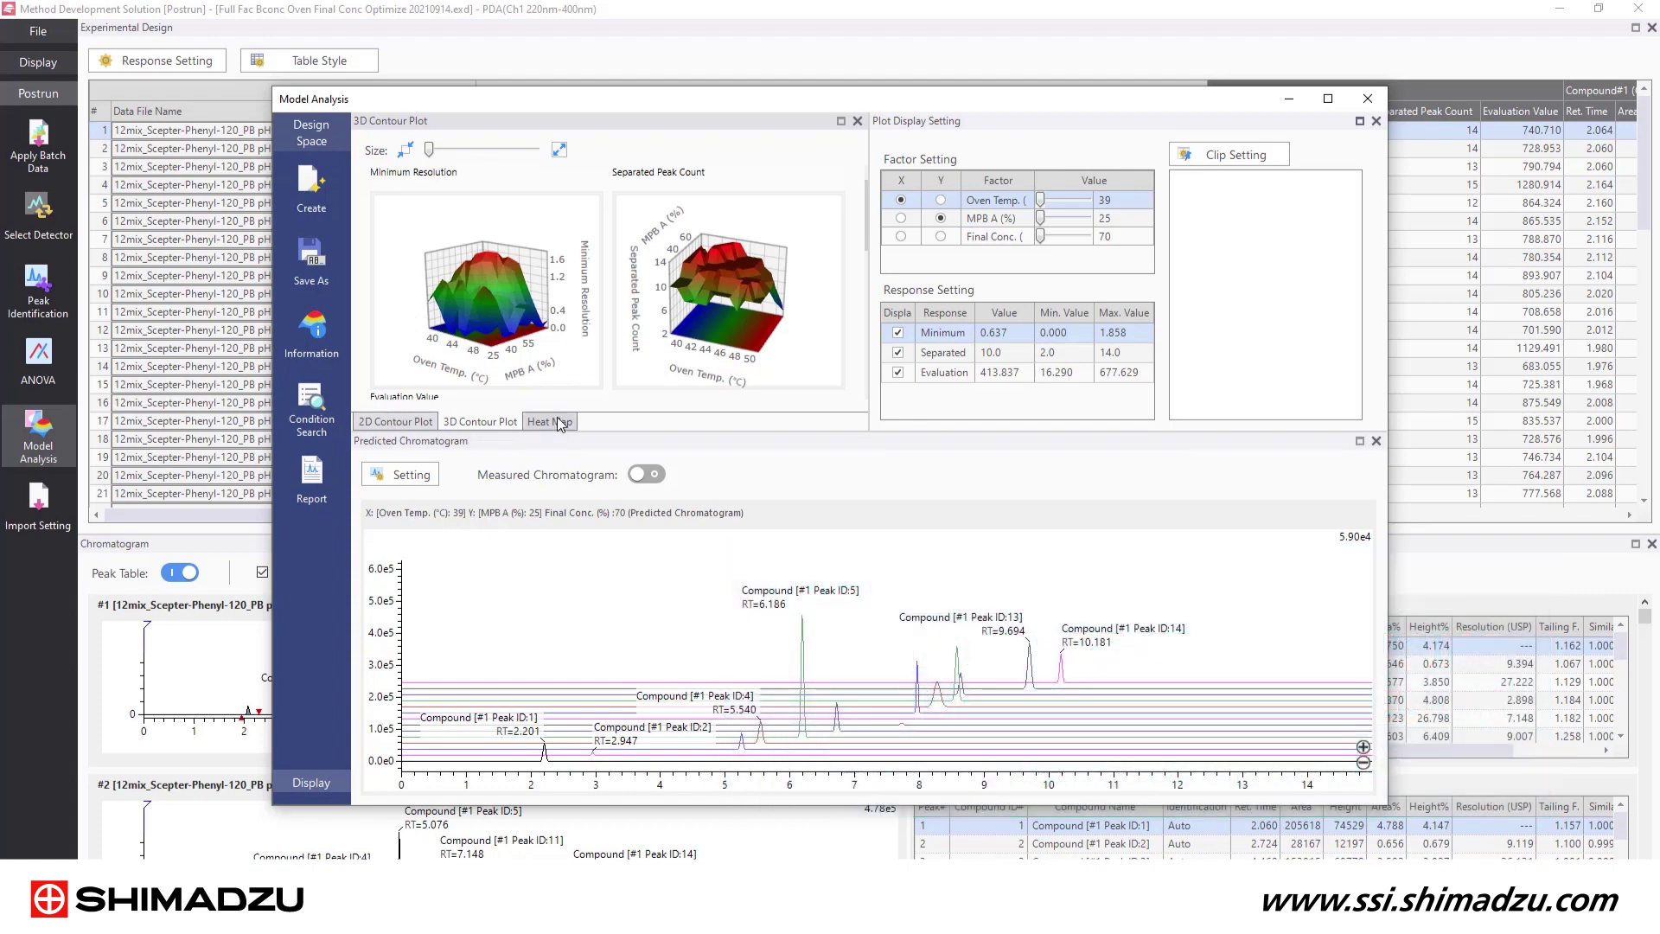
pyautogui.click(558, 423)
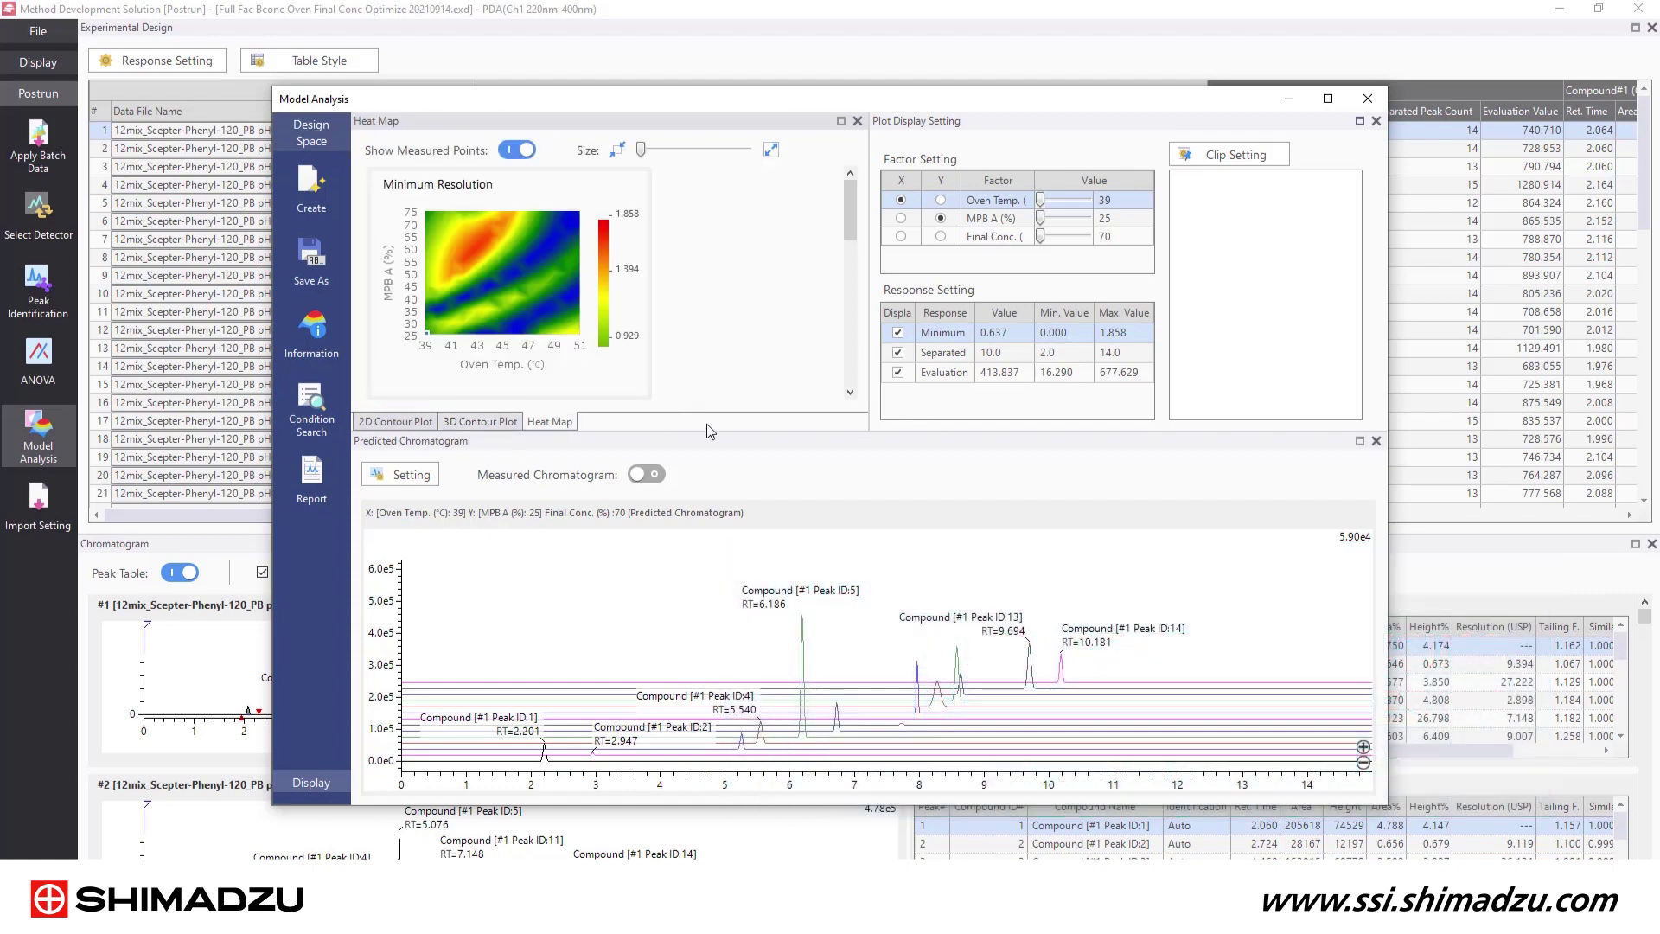
# Step: Select the 41 °C oven temperature, 30% MPB A point on the Evaluation Value heat map
pyautogui.moveTo(848, 204); pyautogui.dragTo(860, 324)
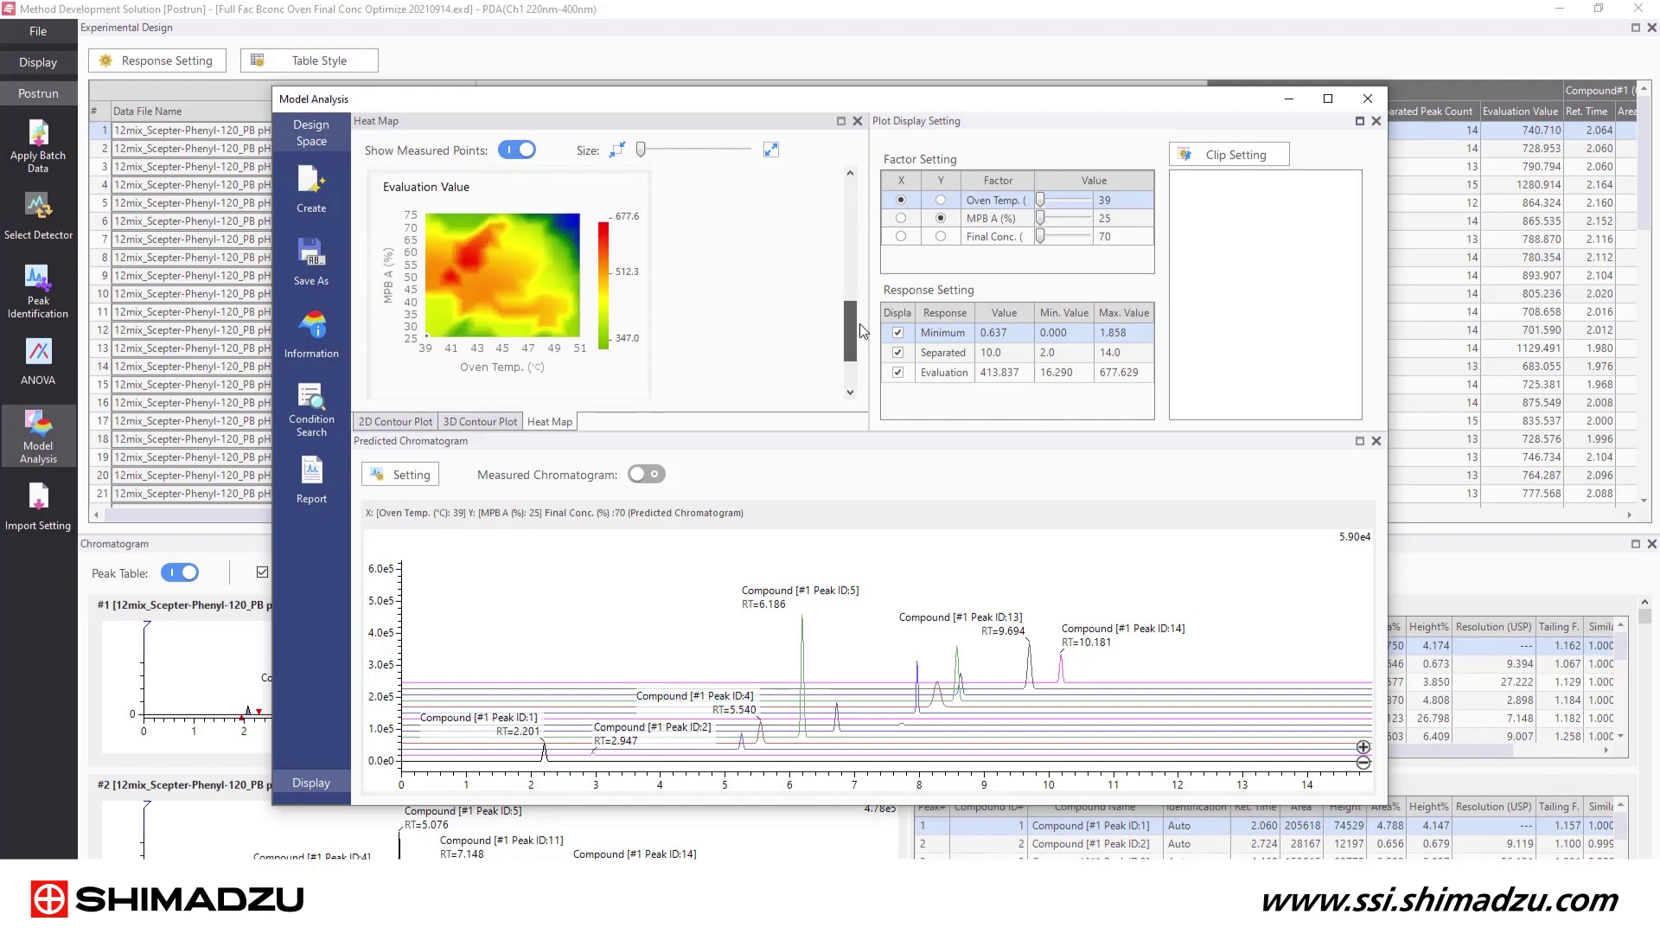
pyautogui.click(465, 263)
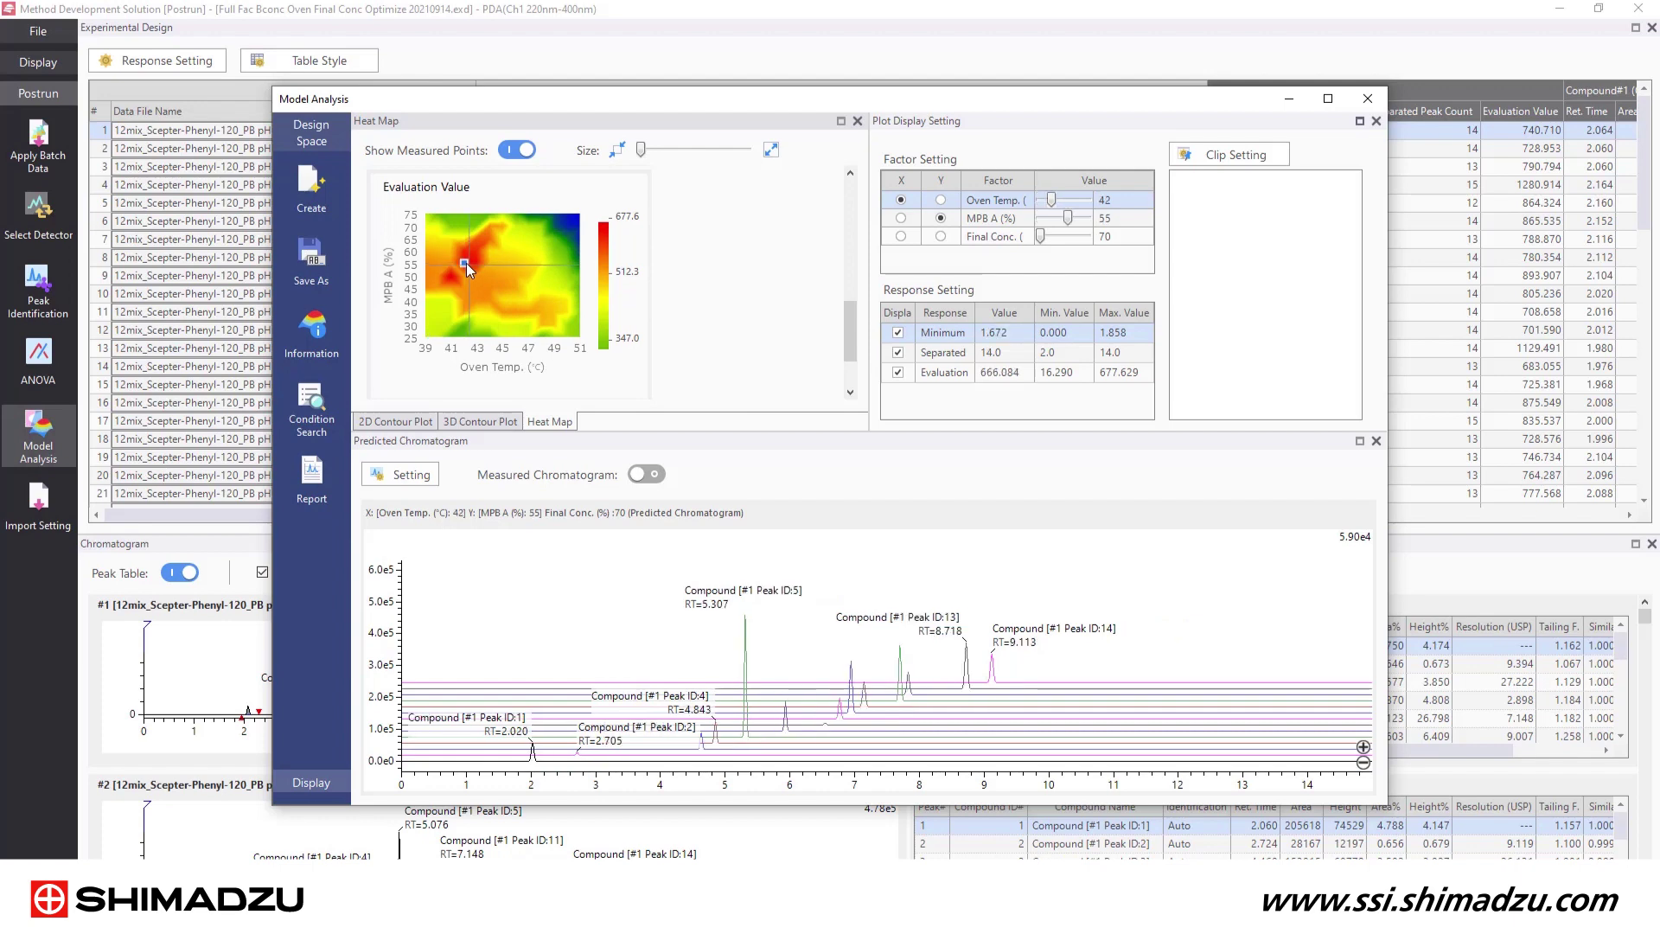
pyautogui.click(455, 328)
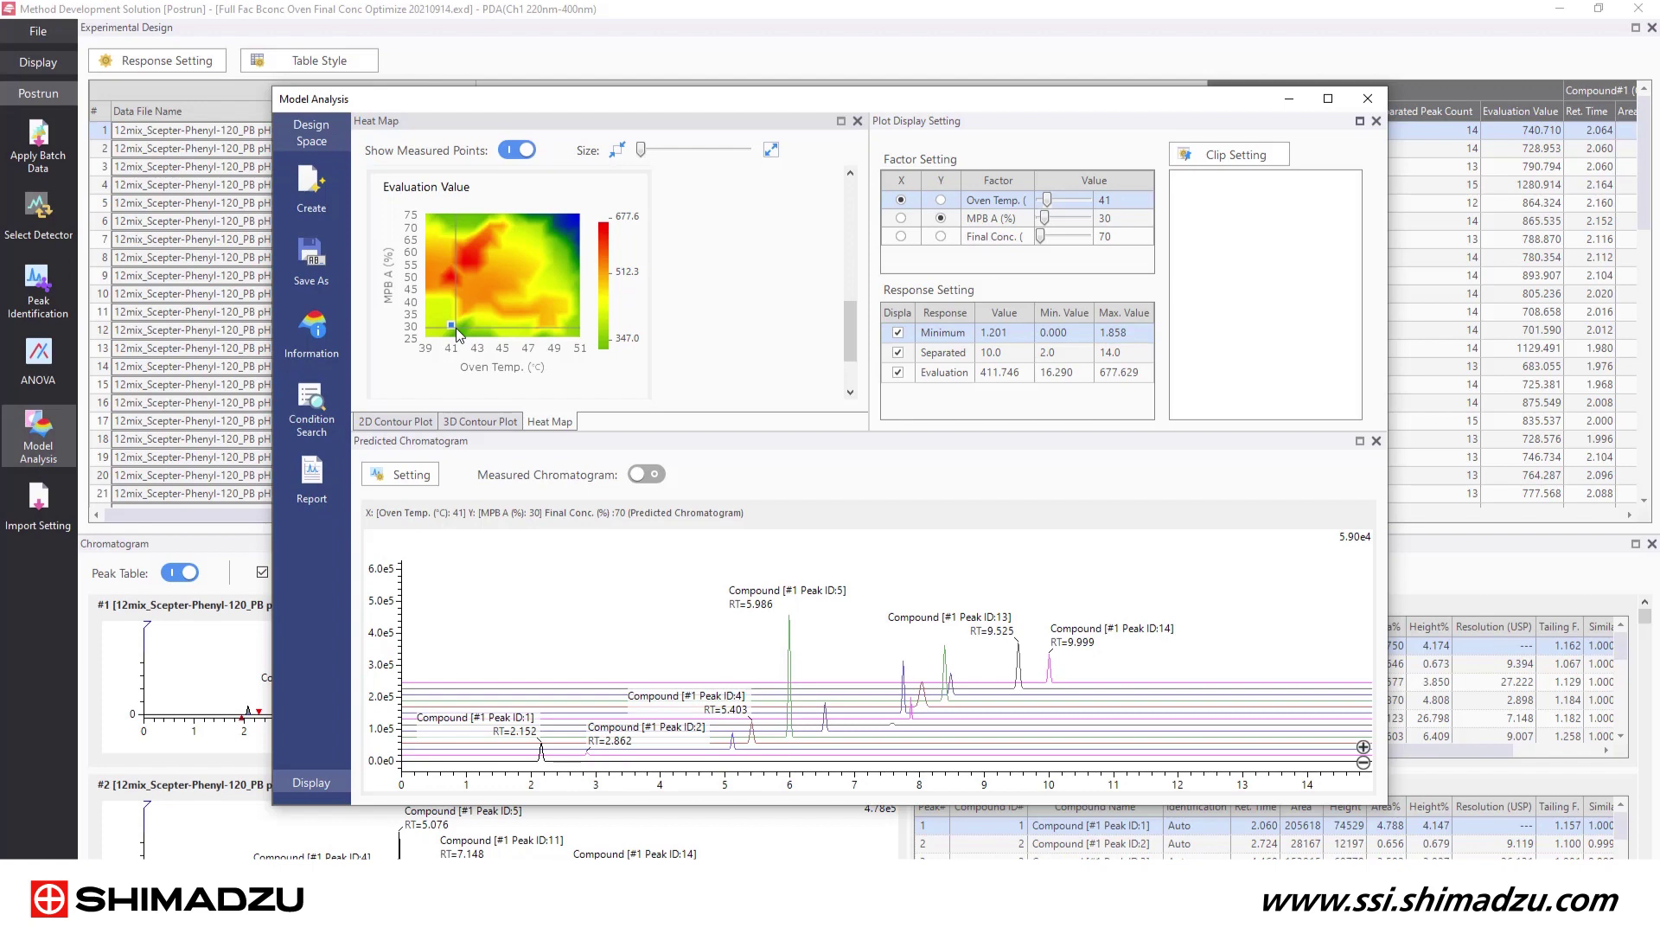
pyautogui.click(302, 410)
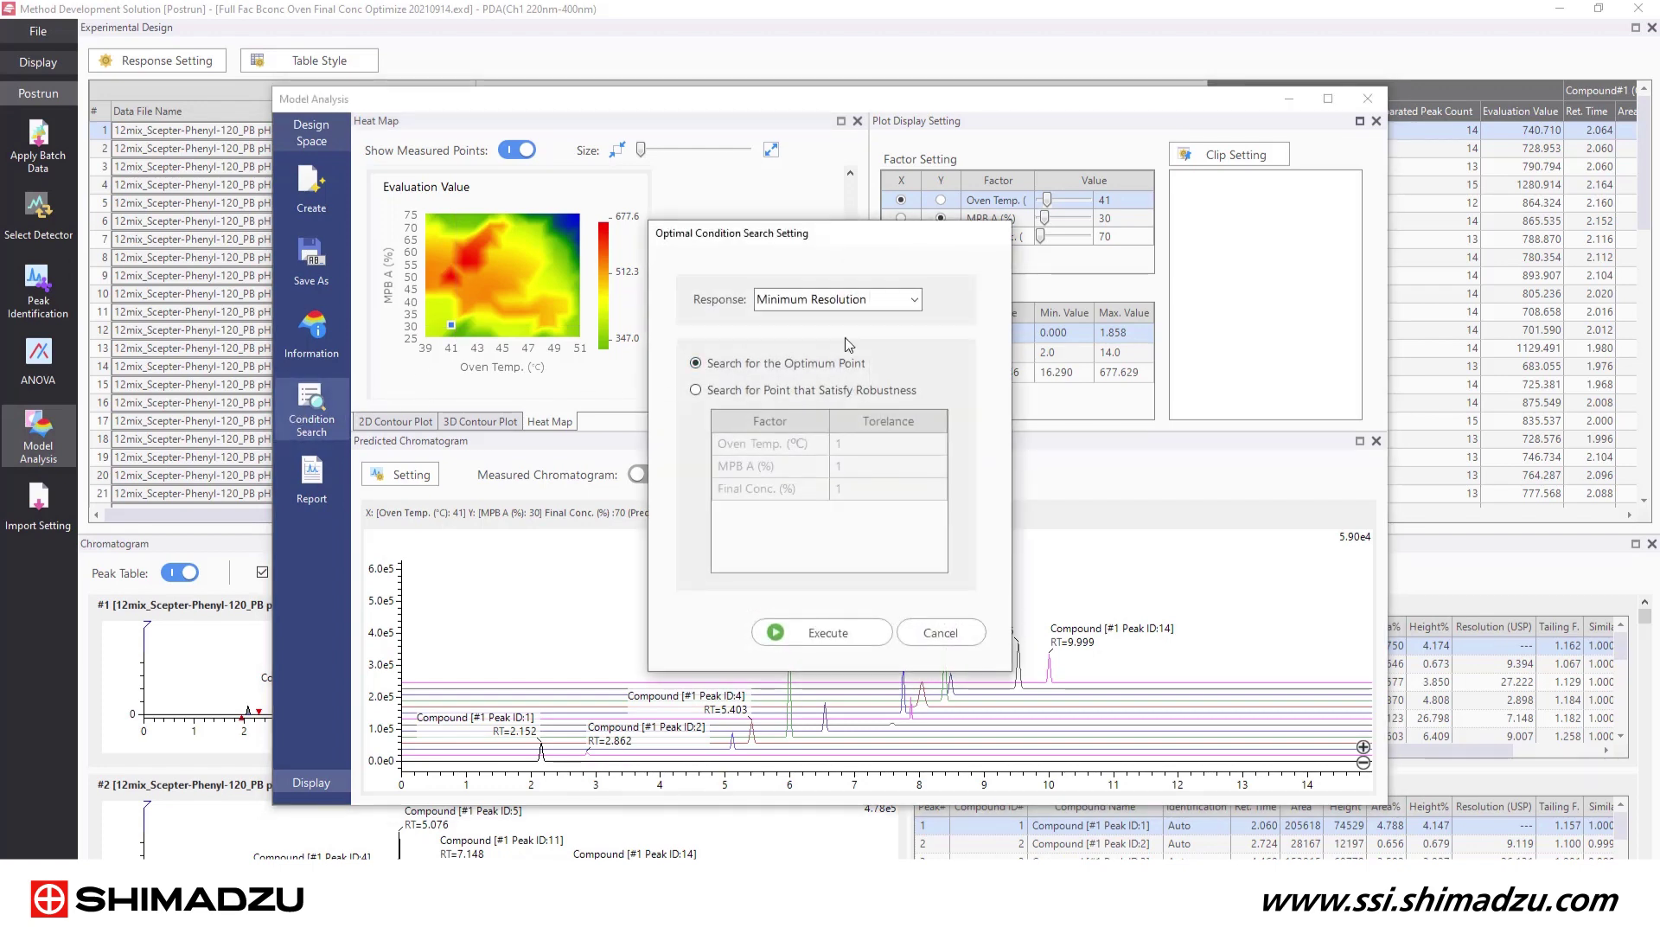
# Step: Run a robust optimal condition search on Evaluation Value with tolerance 1 per factor
pyautogui.click(915, 302)
pyautogui.click(891, 354)
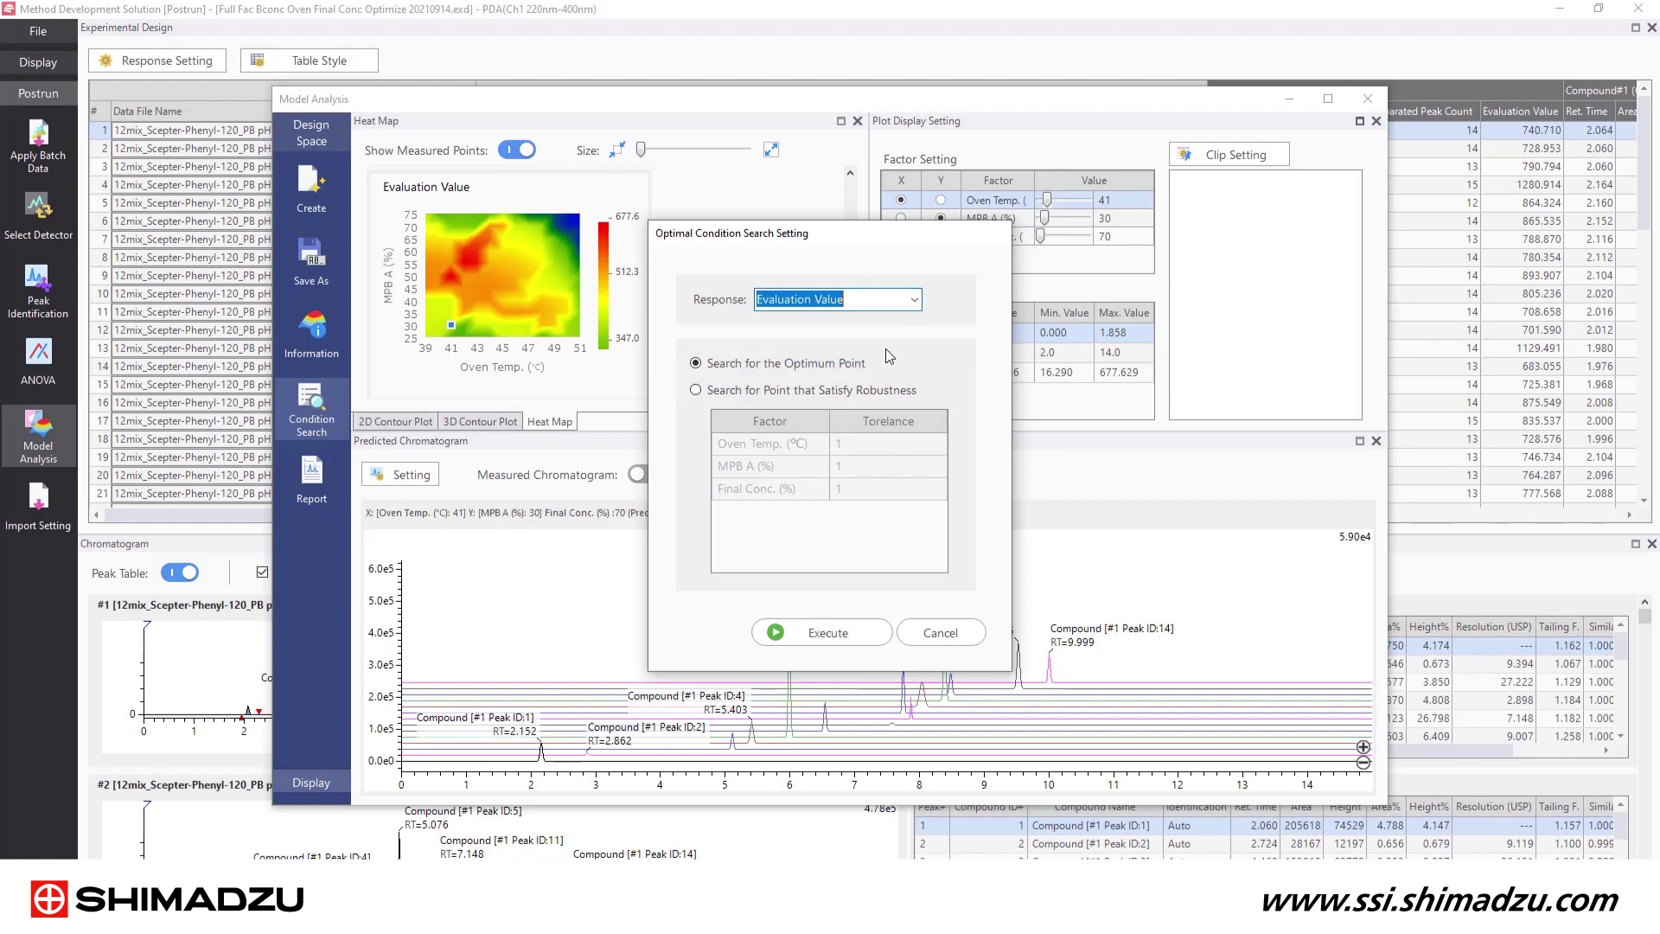
pyautogui.click(856, 634)
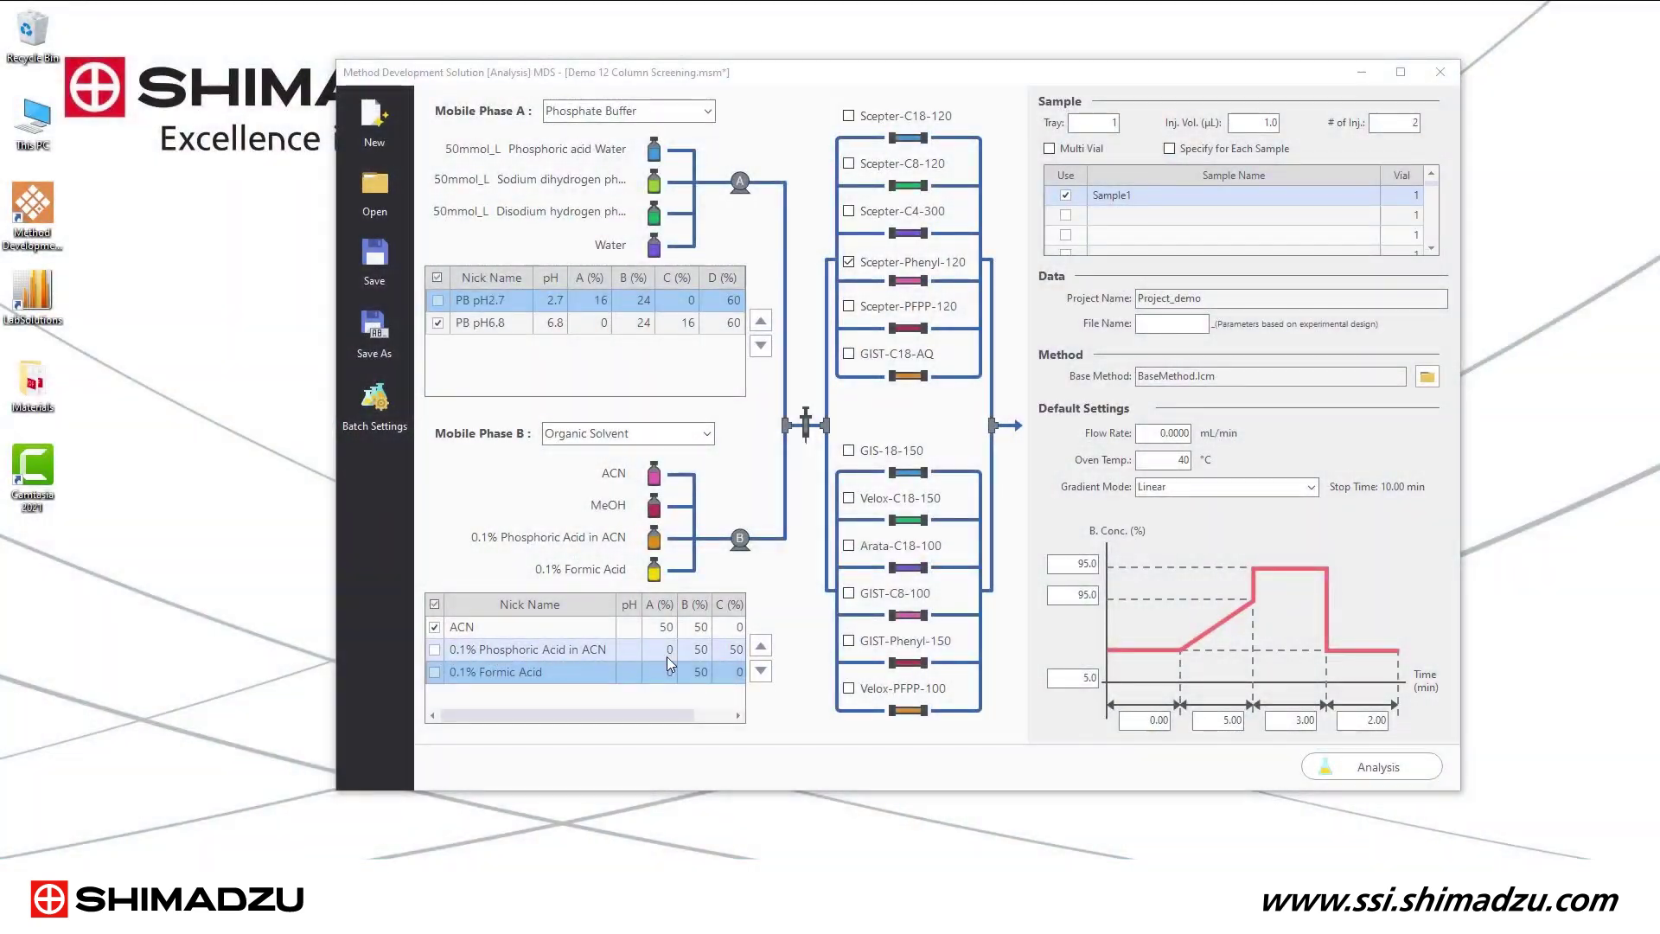
# Step: Create a Sequential Execution batch adding Flow Rate as a factor and a 1 °C Oven Temp step
pyautogui.click(1363, 771)
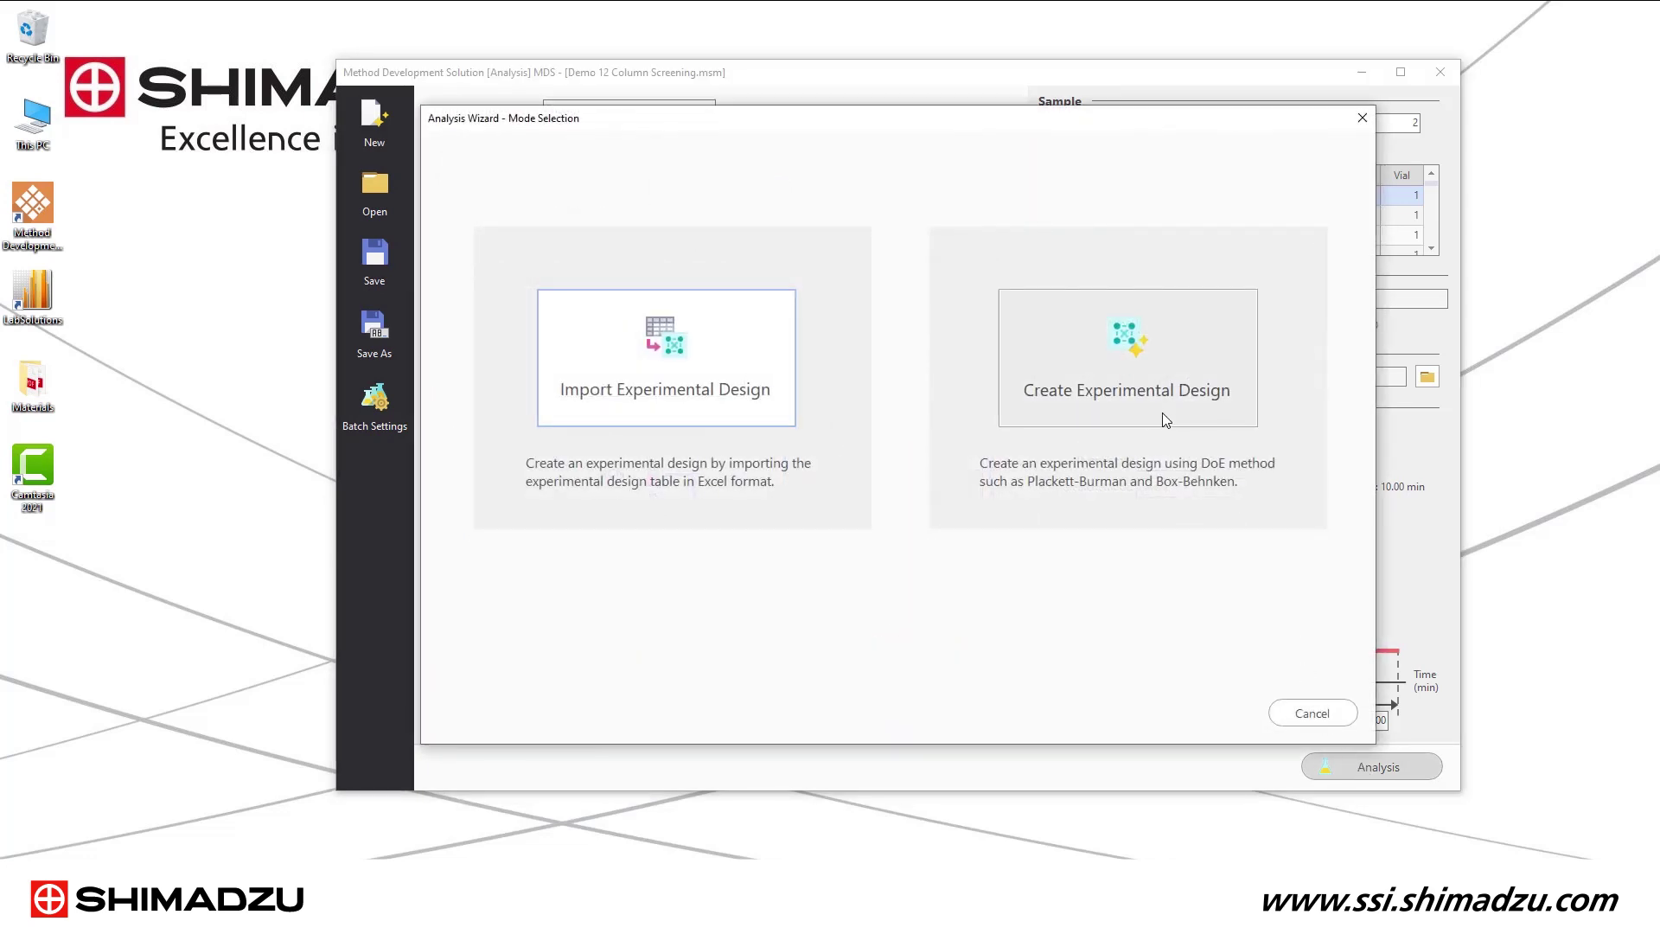
pyautogui.click(1090, 372)
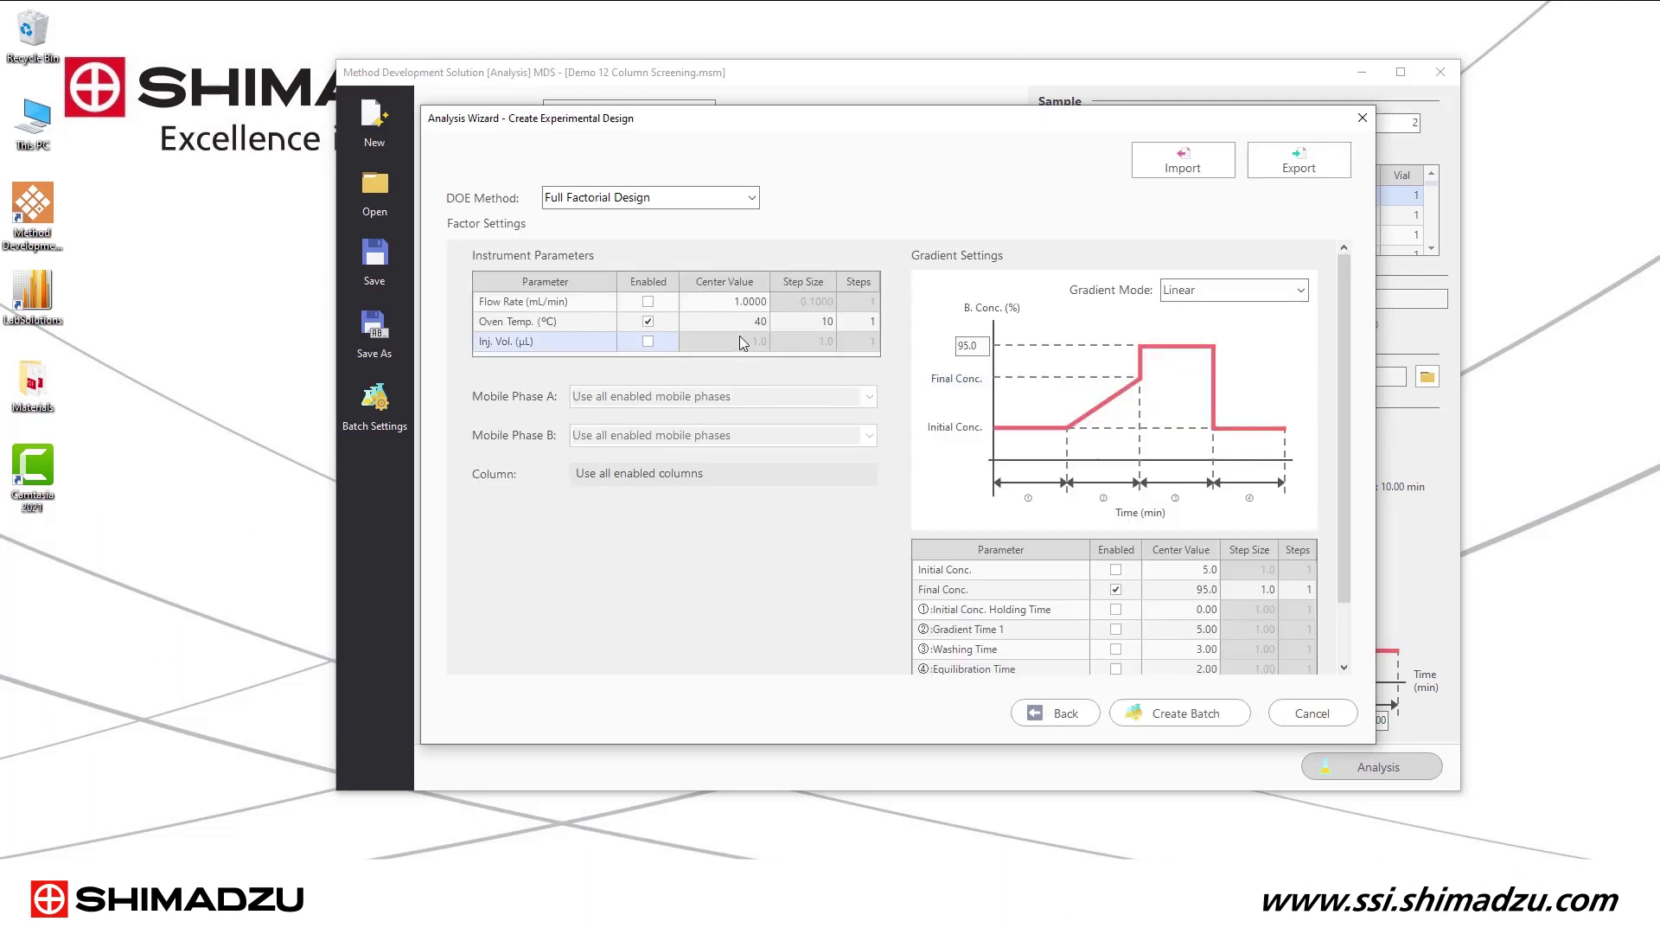
pyautogui.click(648, 302)
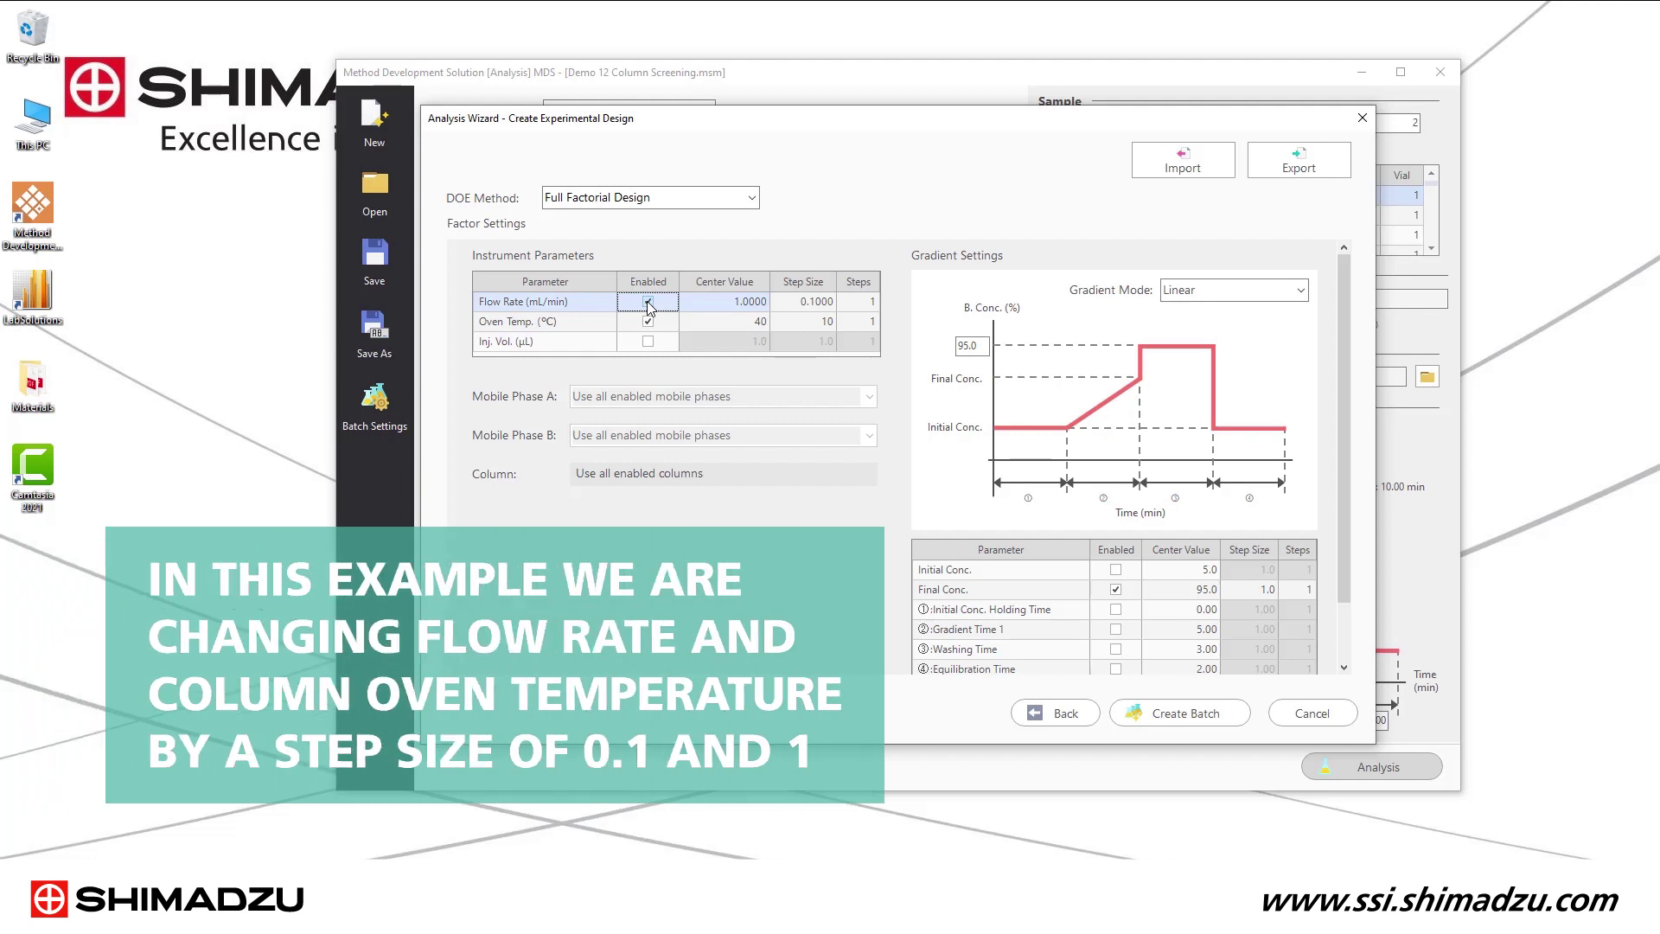
pyautogui.click(832, 322)
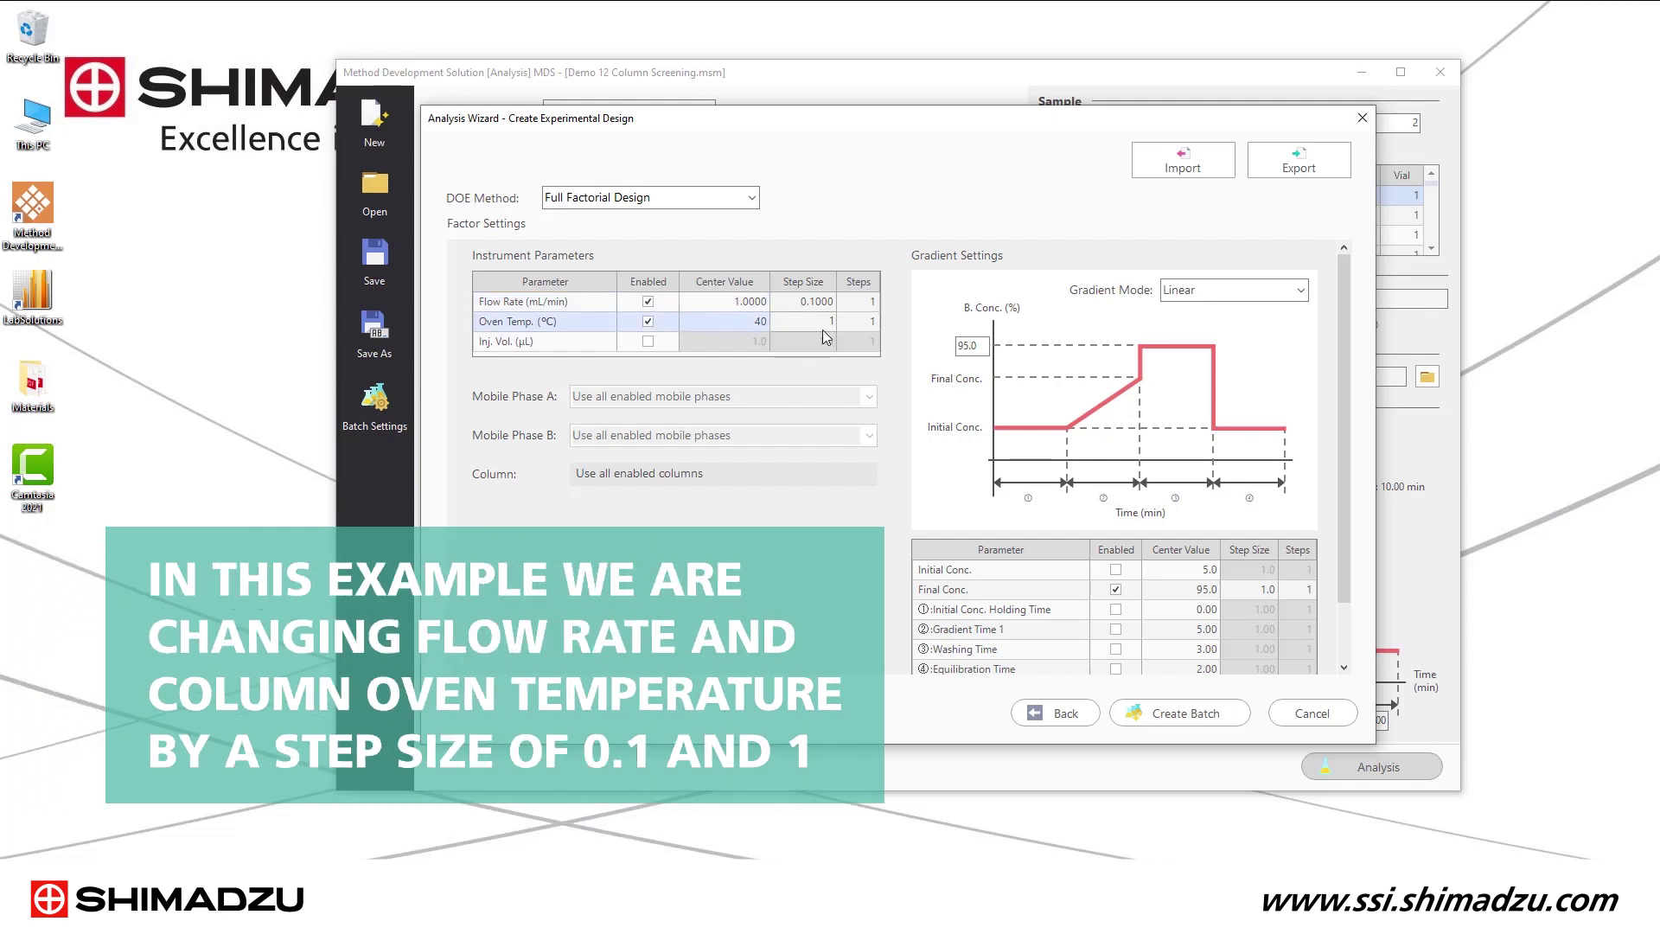
pyautogui.click(751, 198)
pyautogui.press('Down')
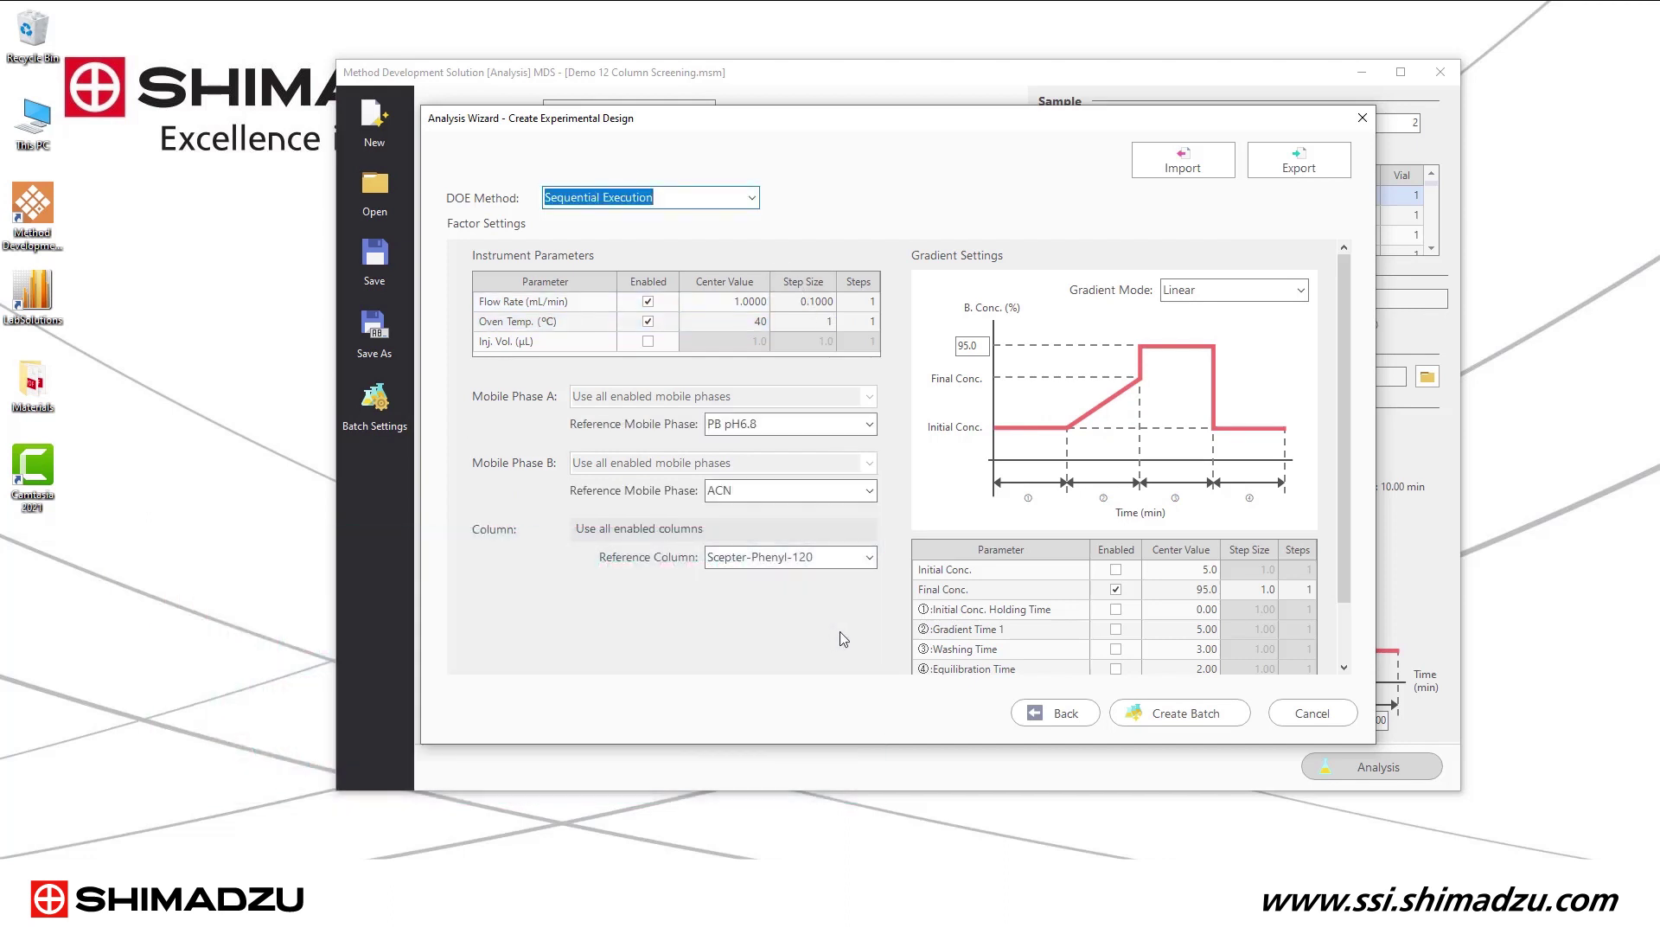
pyautogui.click(1186, 714)
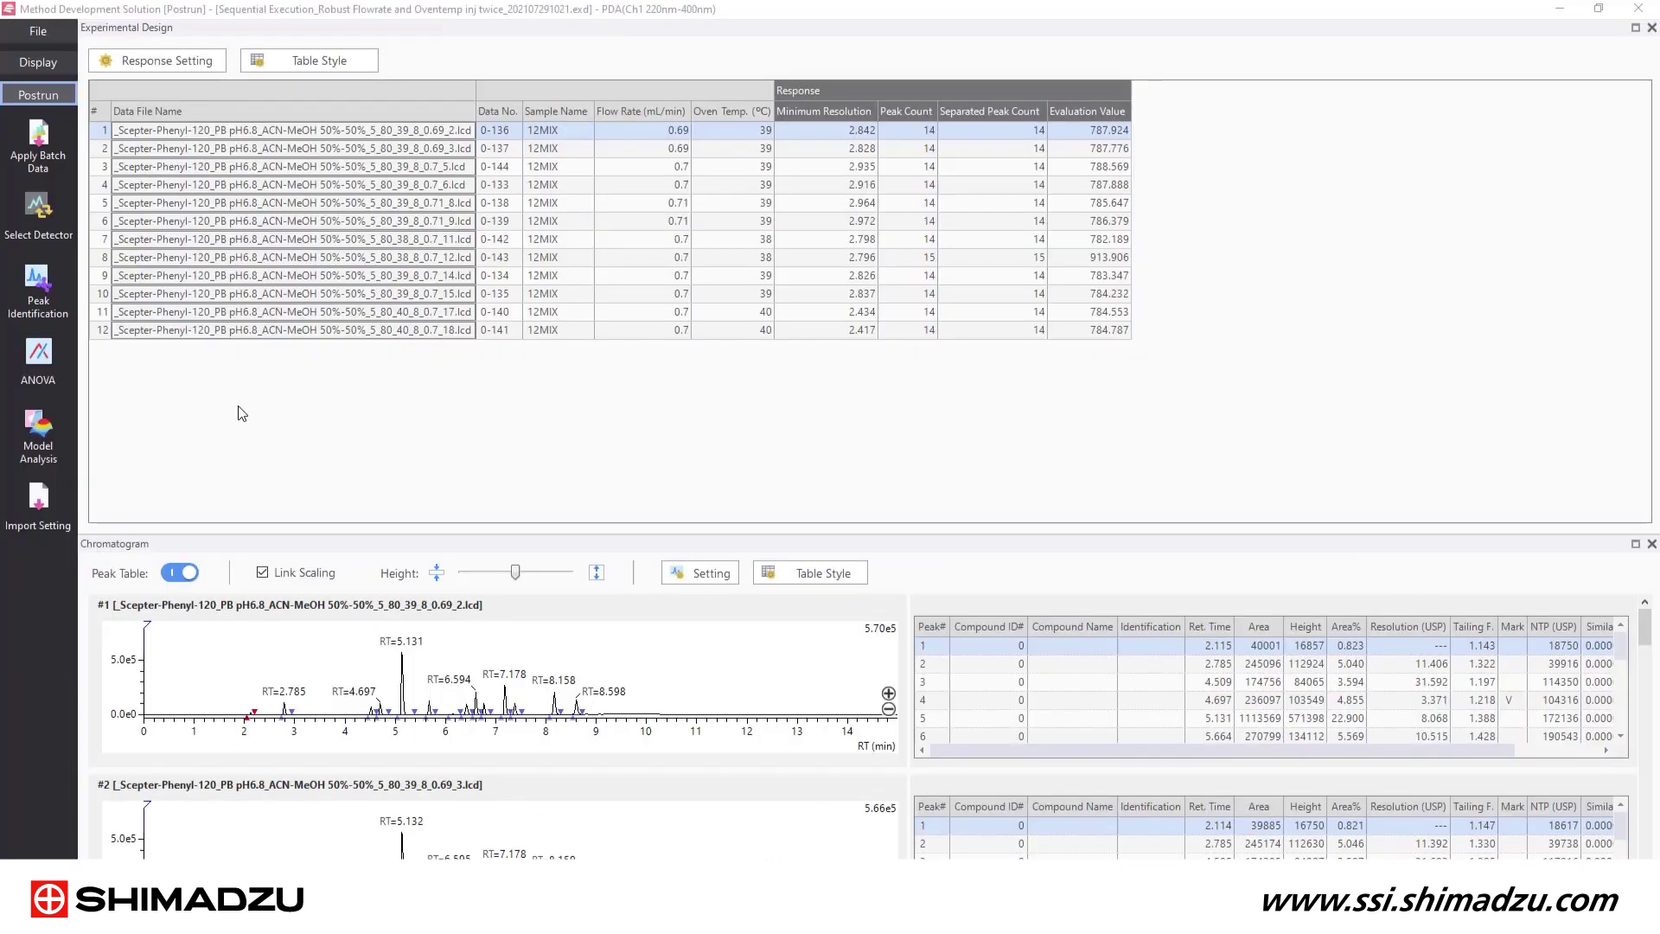
# Step: Generate the ANOVA report for flow rate and oven temperature and page the preview to page 6 of 10
pyautogui.click(40, 362)
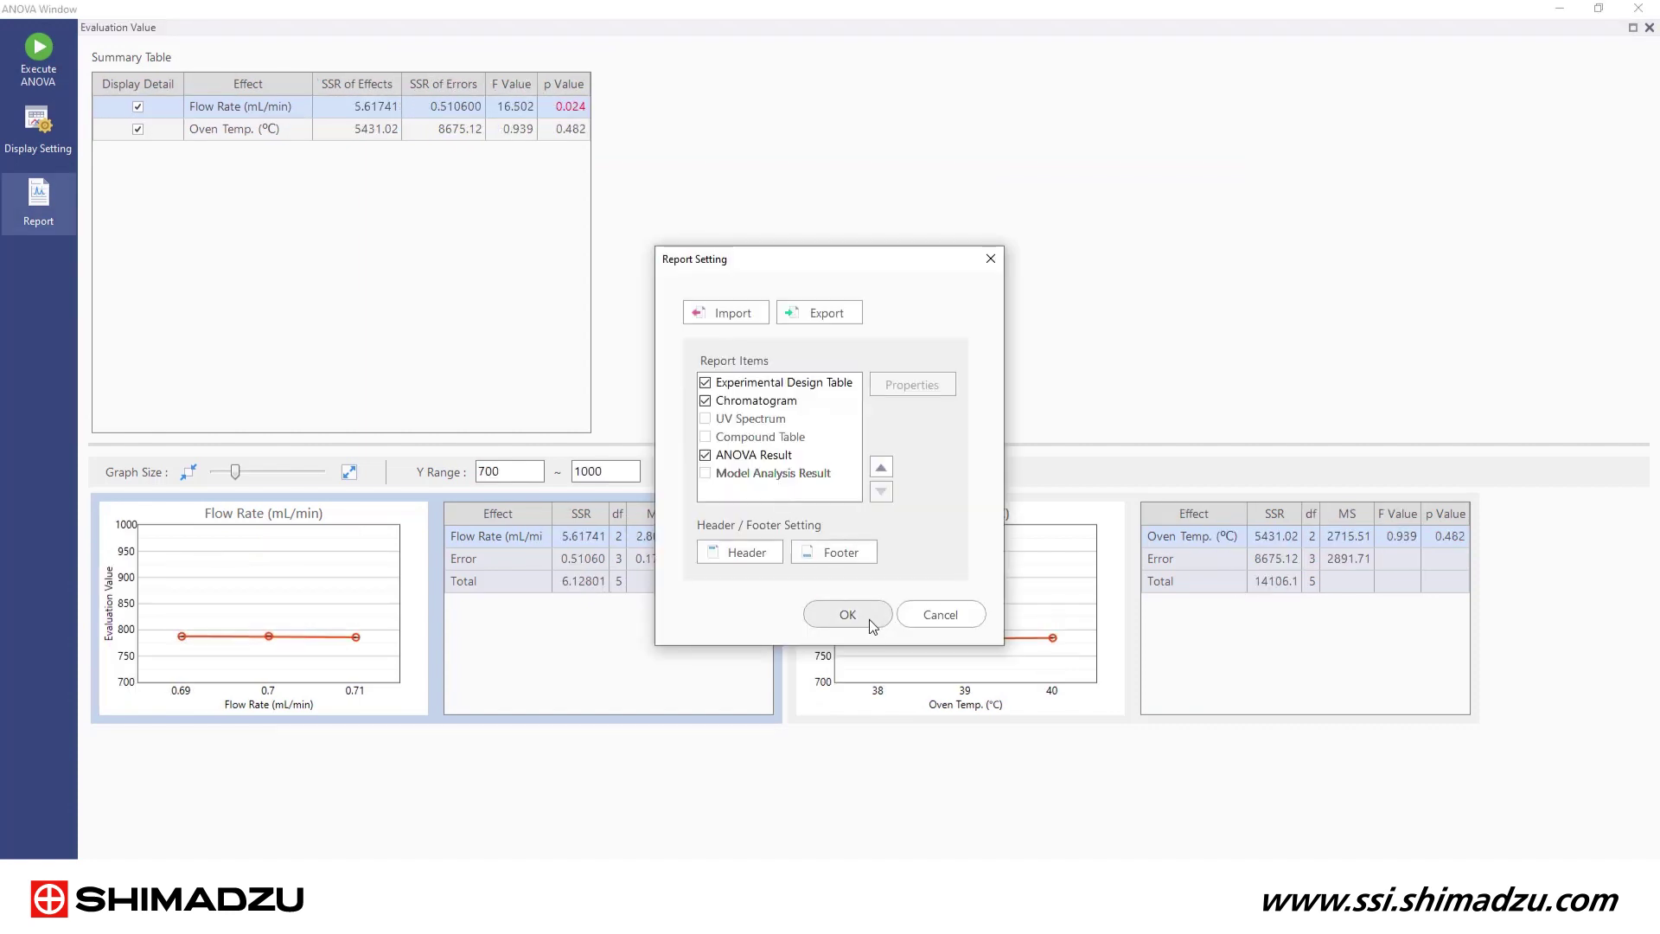
pyautogui.click(869, 619)
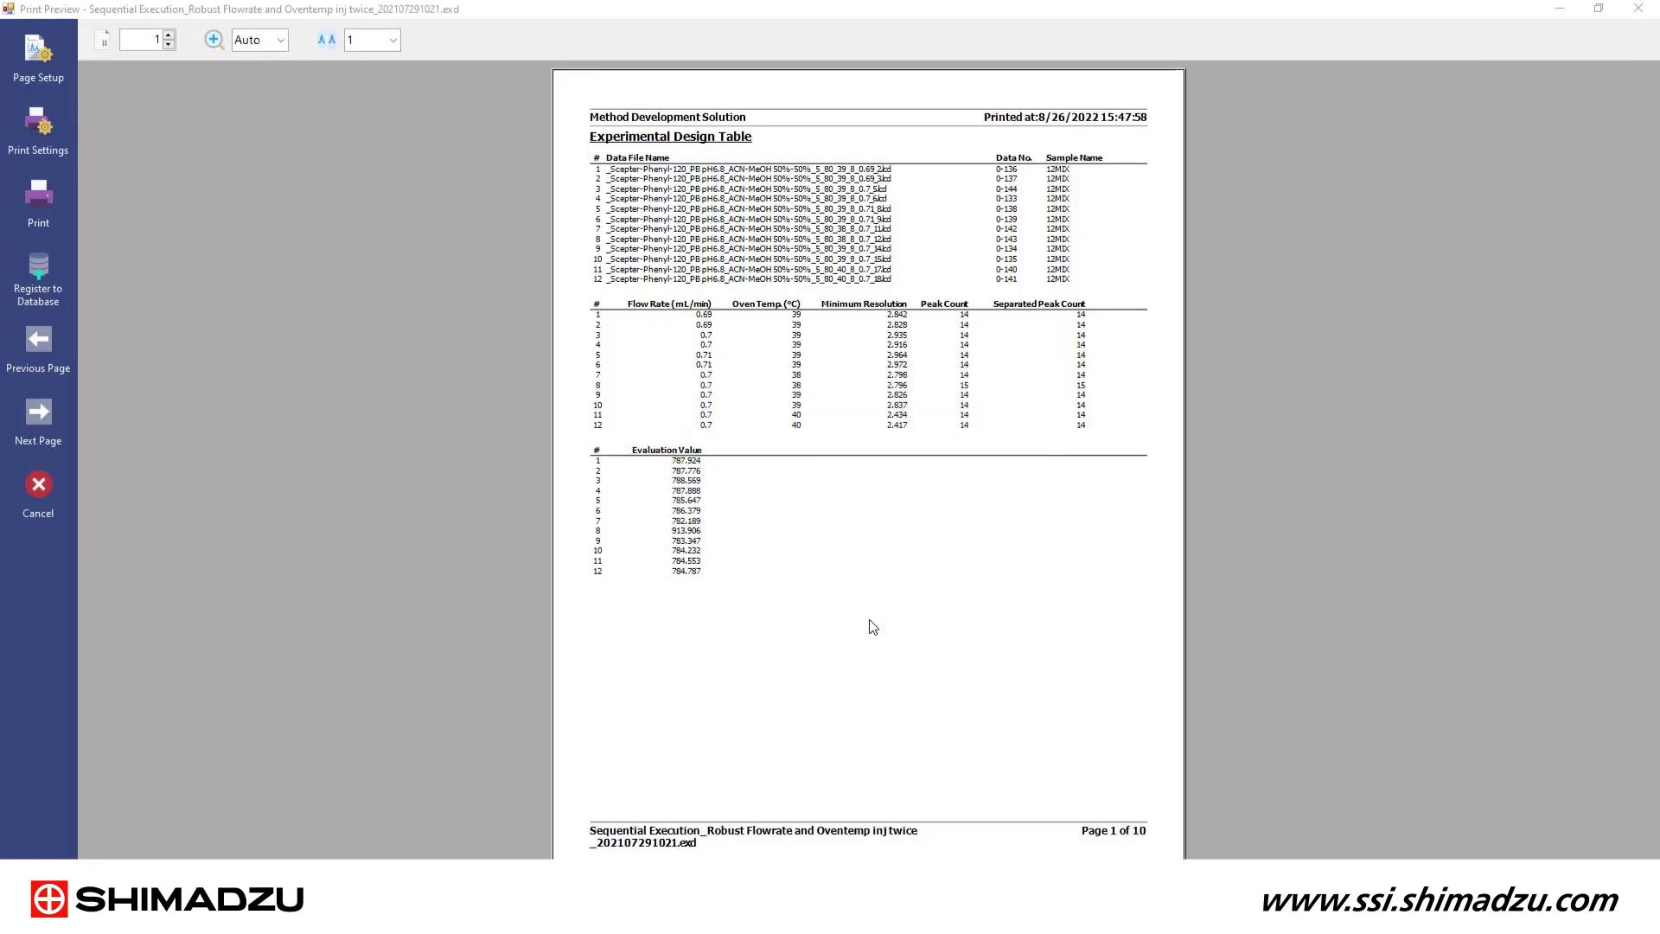
pyautogui.click(38, 415)
pyautogui.click(43, 415)
pyautogui.click(45, 415)
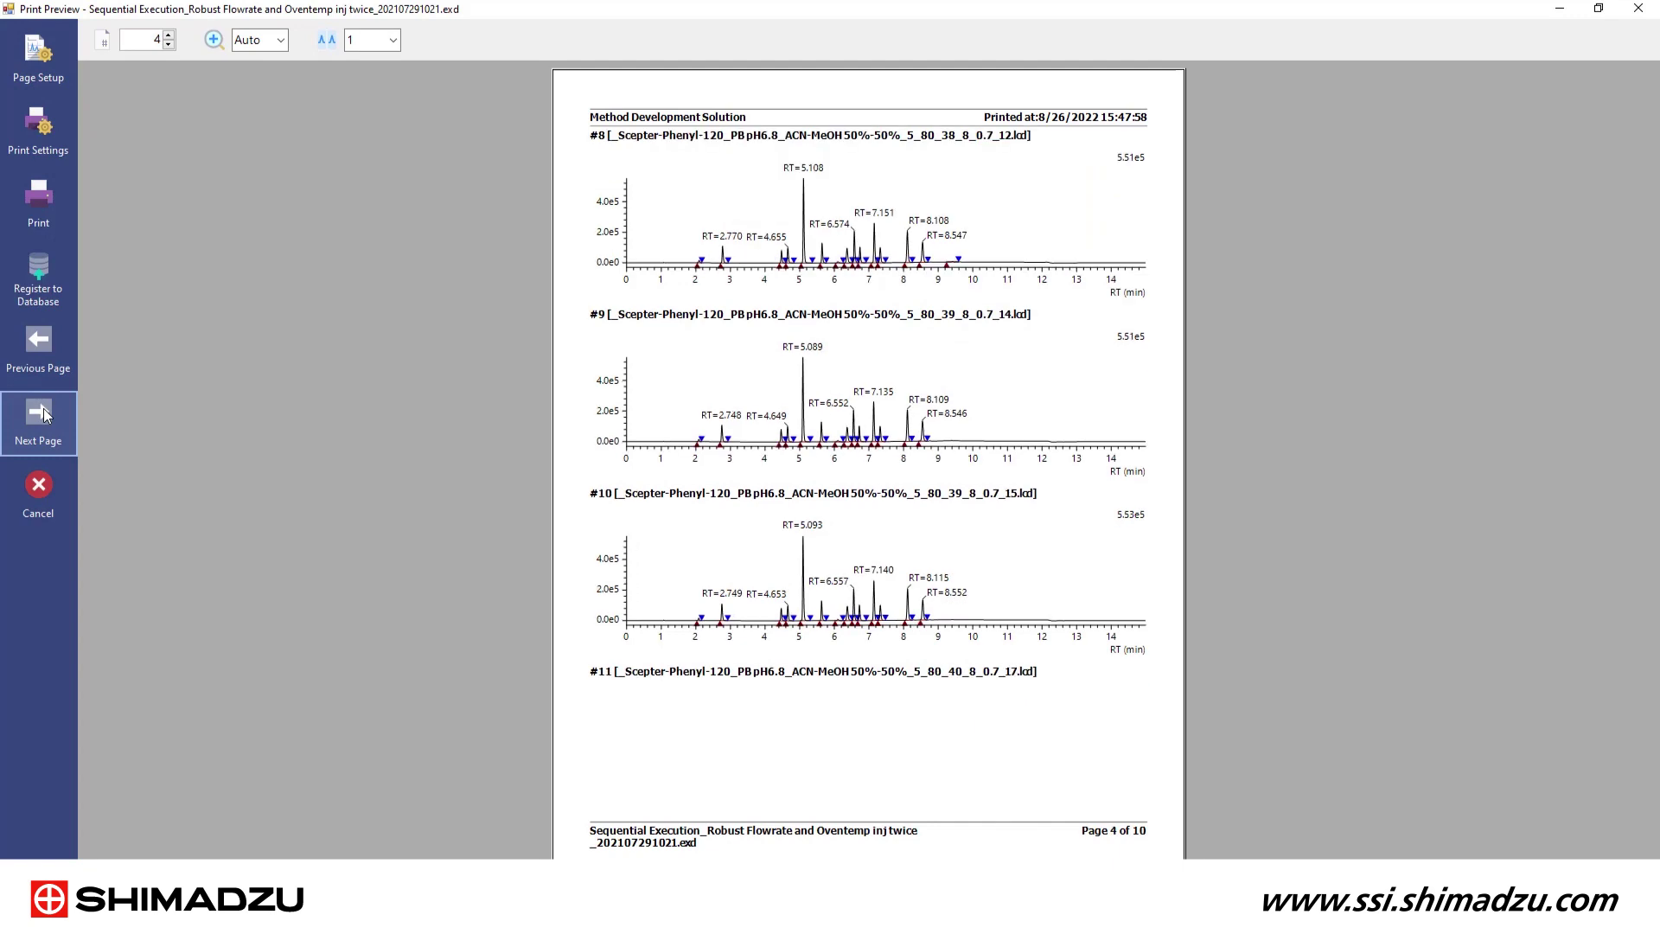
pyautogui.click(45, 416)
pyautogui.click(44, 415)
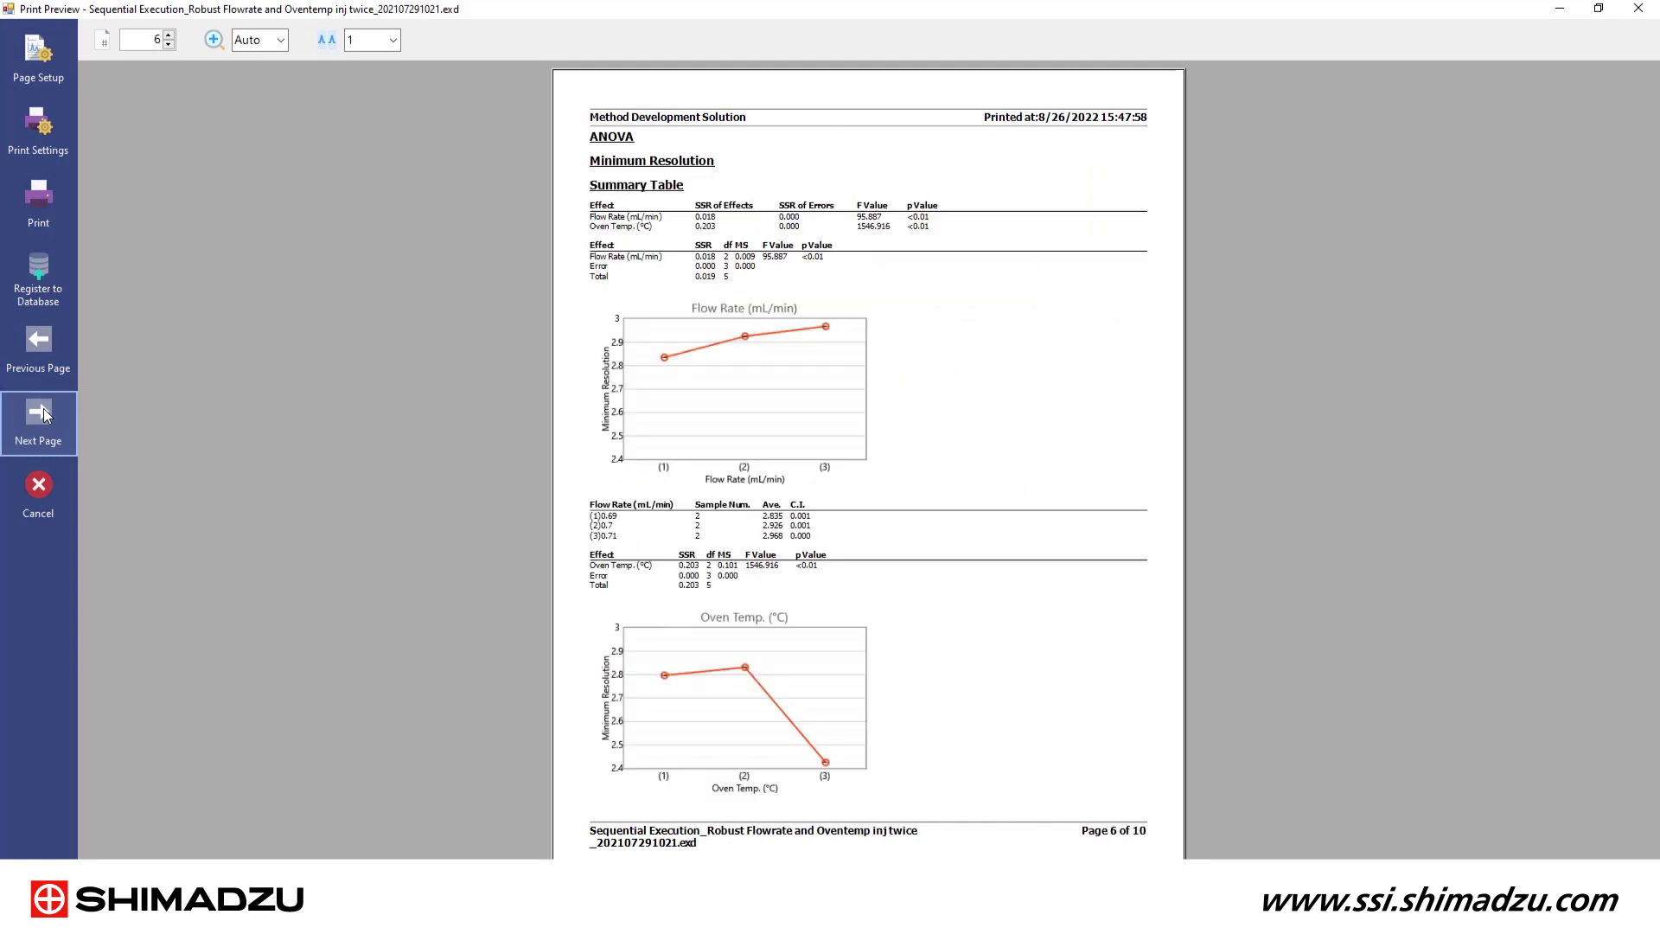